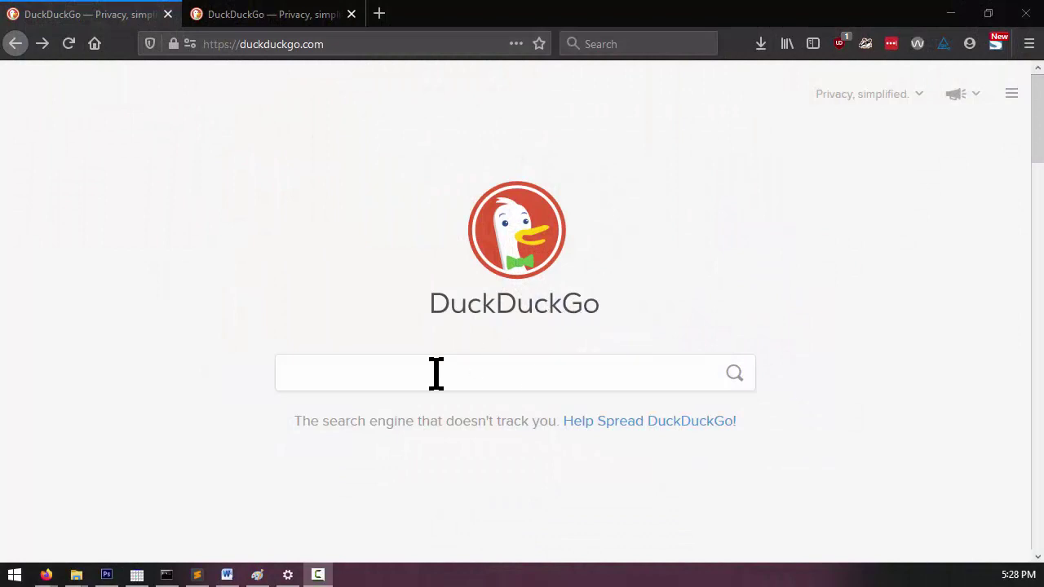
Step: Search DuckDuckGo for 'posterazor'
left_click(437, 373)
type("posterazor")
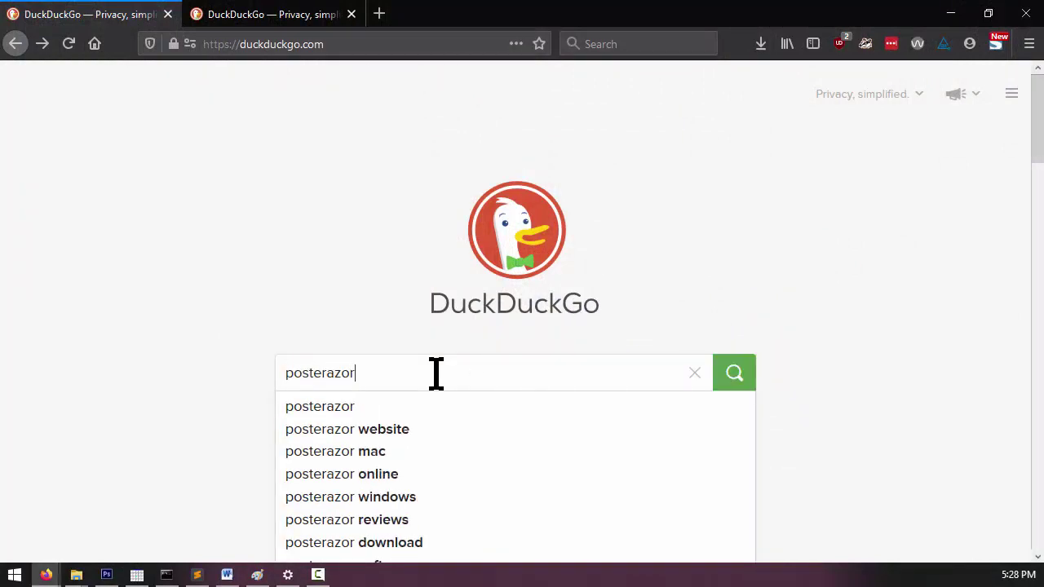
key("Return")
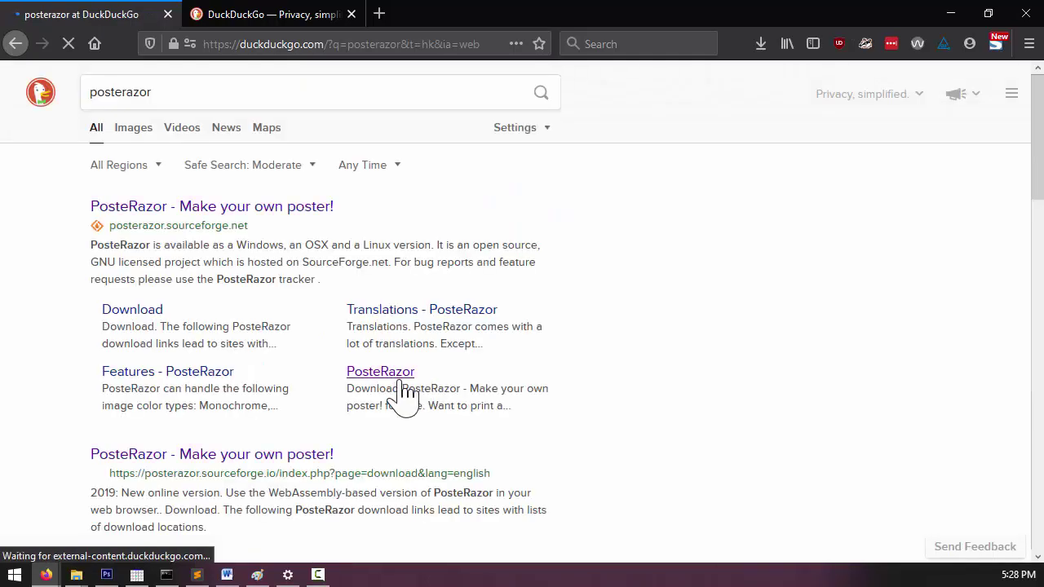
Step: Open the PosteRazor website's Download page and scroll to the download links
left_click(210, 214)
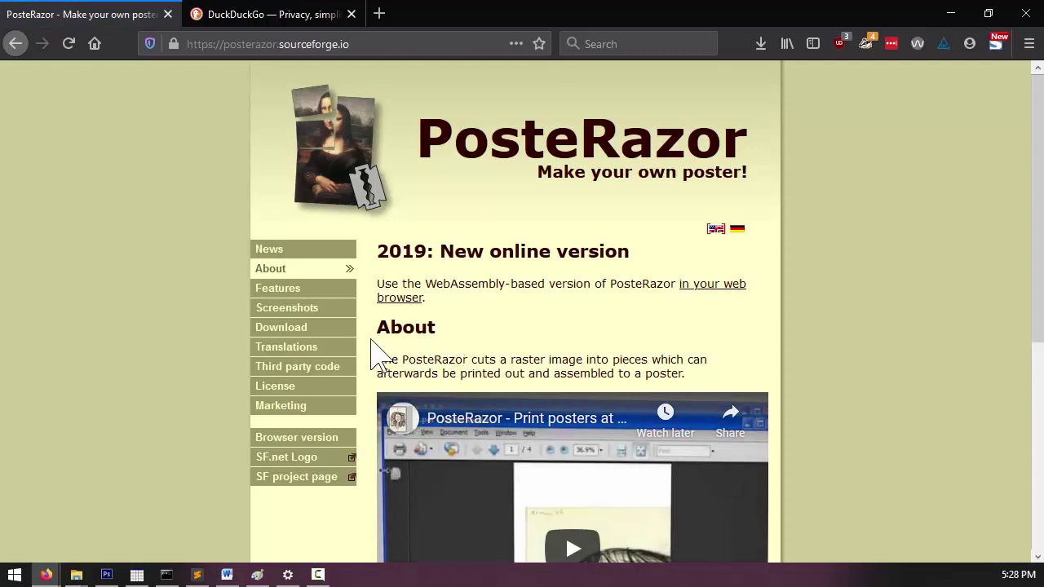
left_click(280, 336)
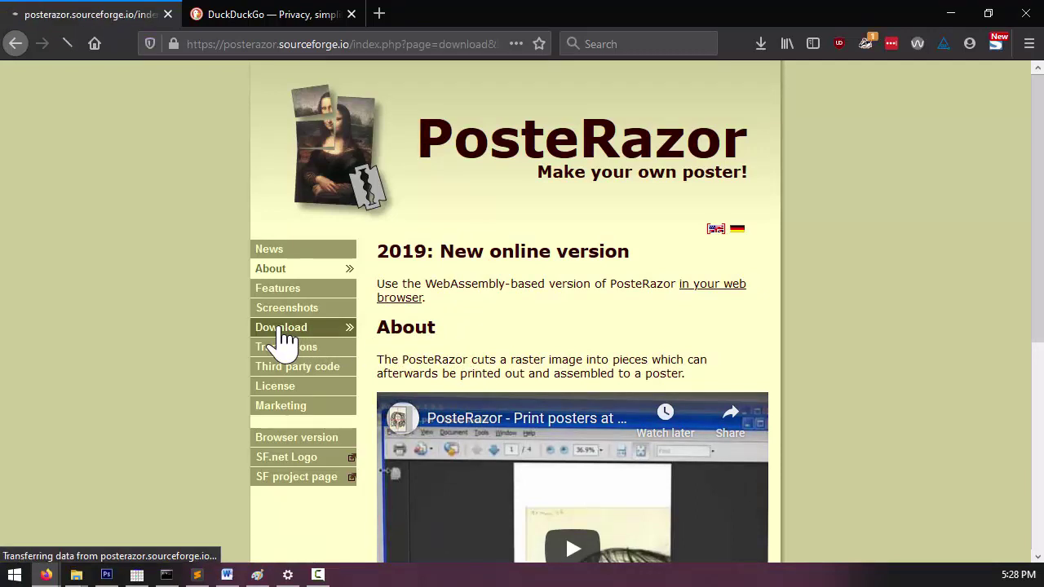
scroll(832, 371, "down", 3)
scroll(836, 375, "down", 2)
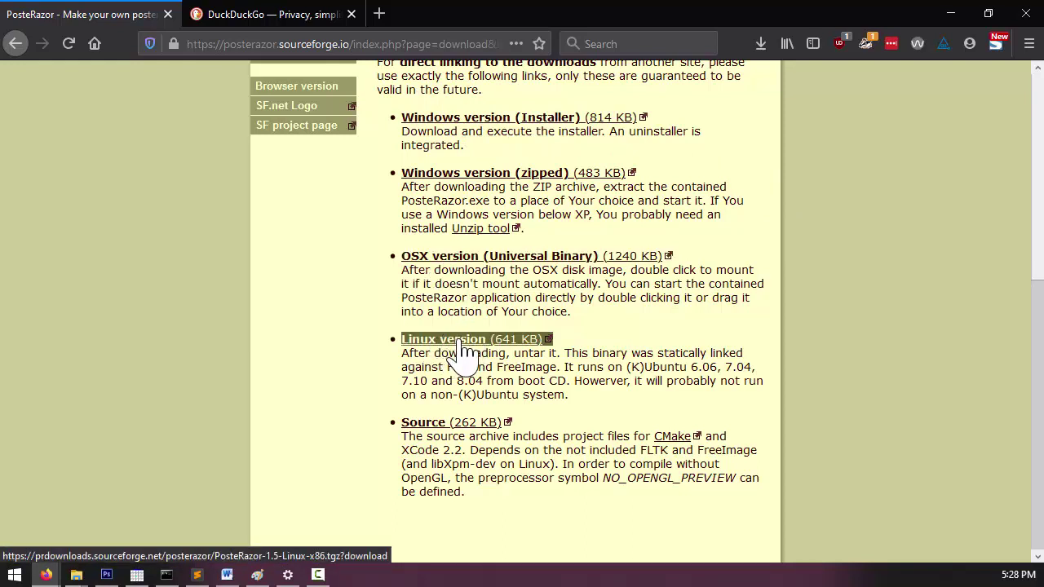
Step: Save PosteRazor-1.5.2-Win32-Installer.exe and launch it from Firefox's Downloads panel
left_click(462, 121)
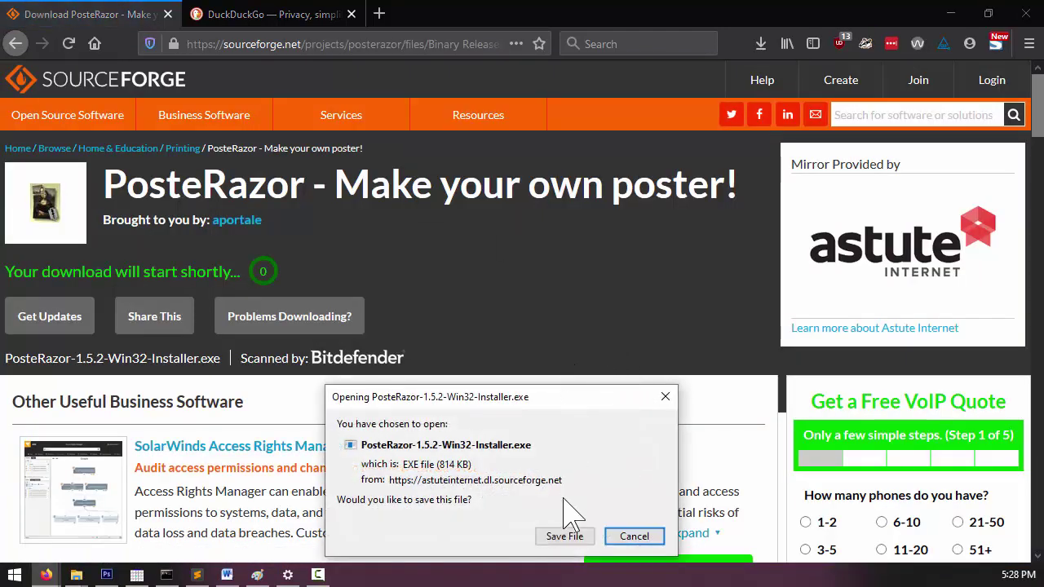
left_click_drag(594, 398, 587, 340)
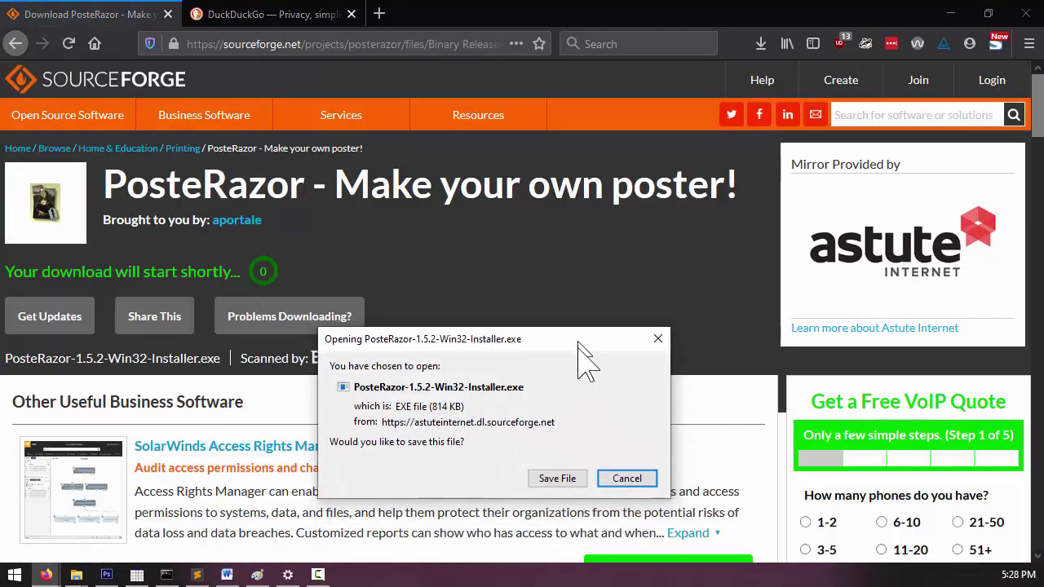
left_click(557, 478)
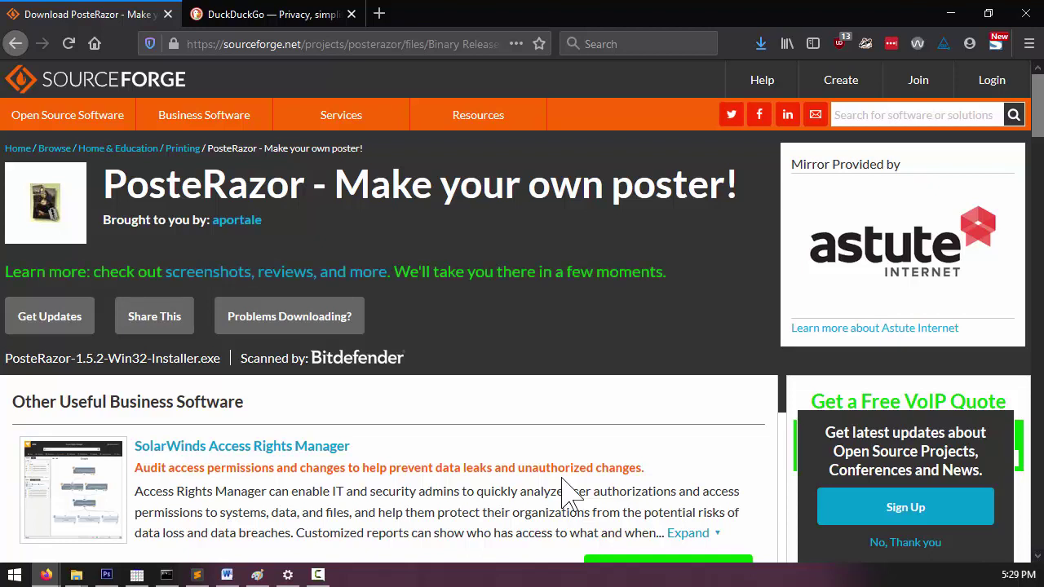
left_click(762, 43)
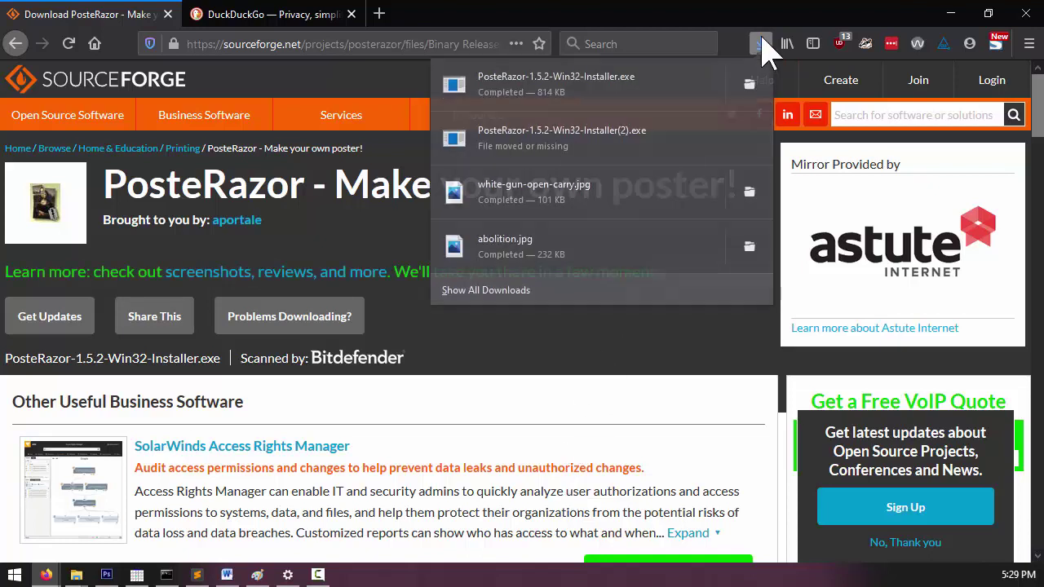
left_click(654, 92)
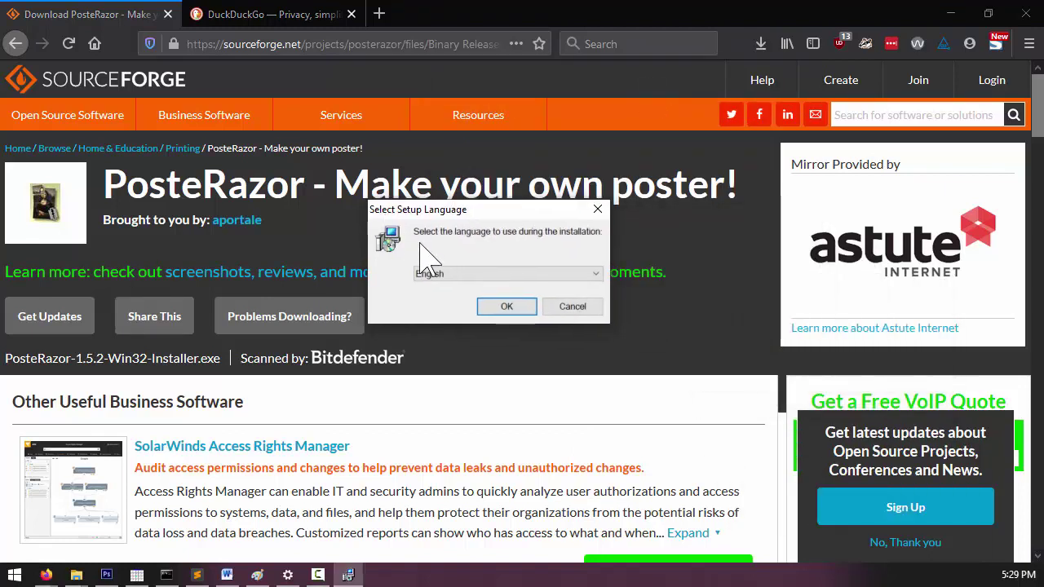
Step: Install PosteRazor in English into C:\Program Files (x86)\PosteRazor, accepting the licence agreement
left_click(503, 309)
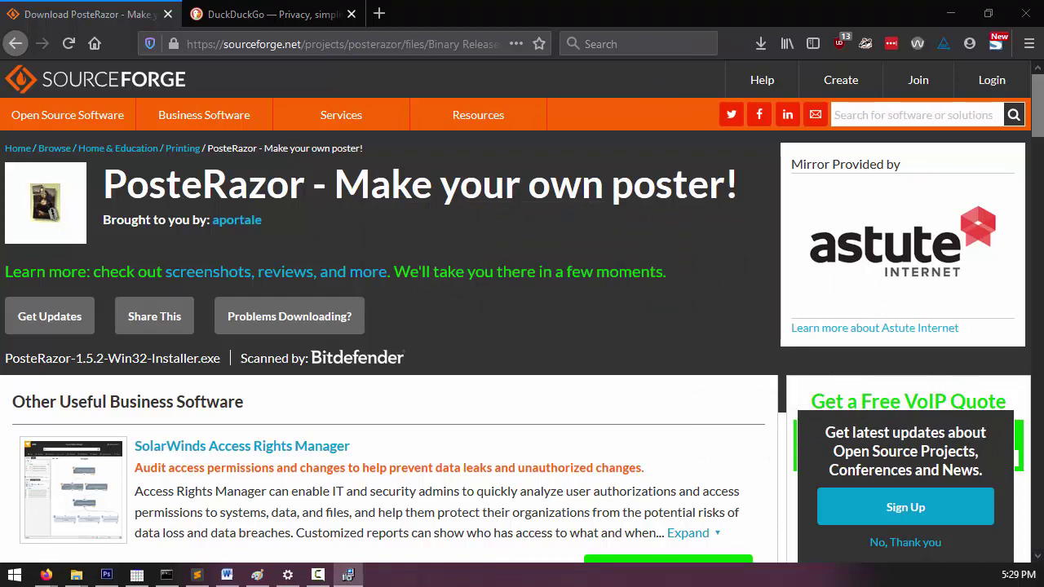
left_click(641, 431)
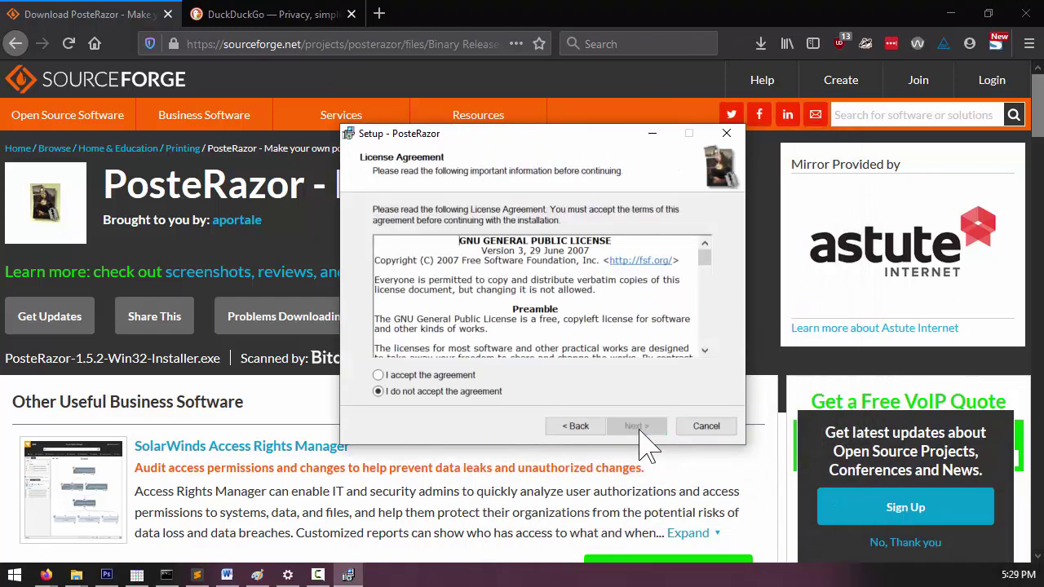
left_click(440, 375)
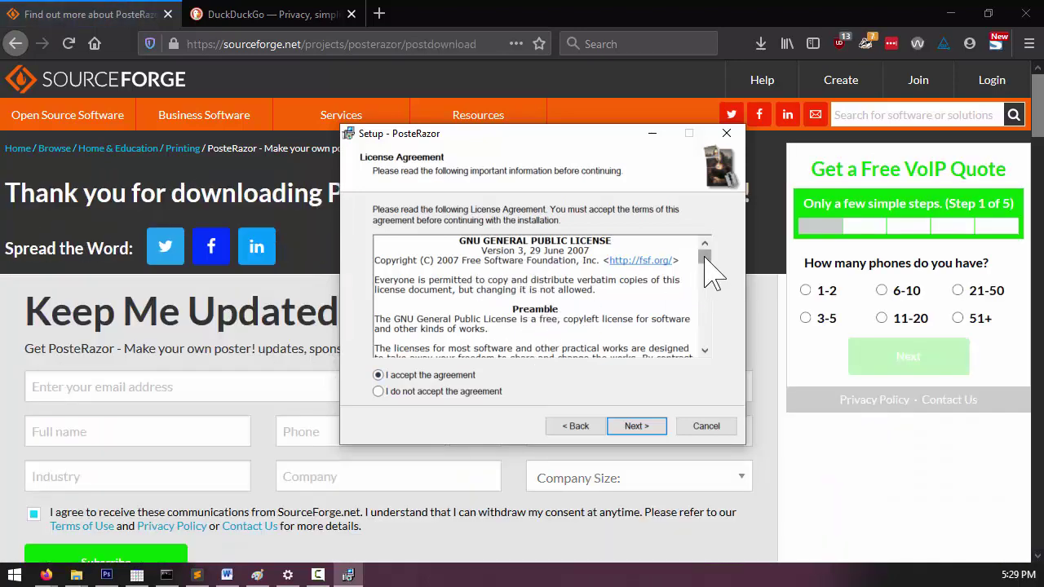
left_click_drag(705, 259, 691, 237)
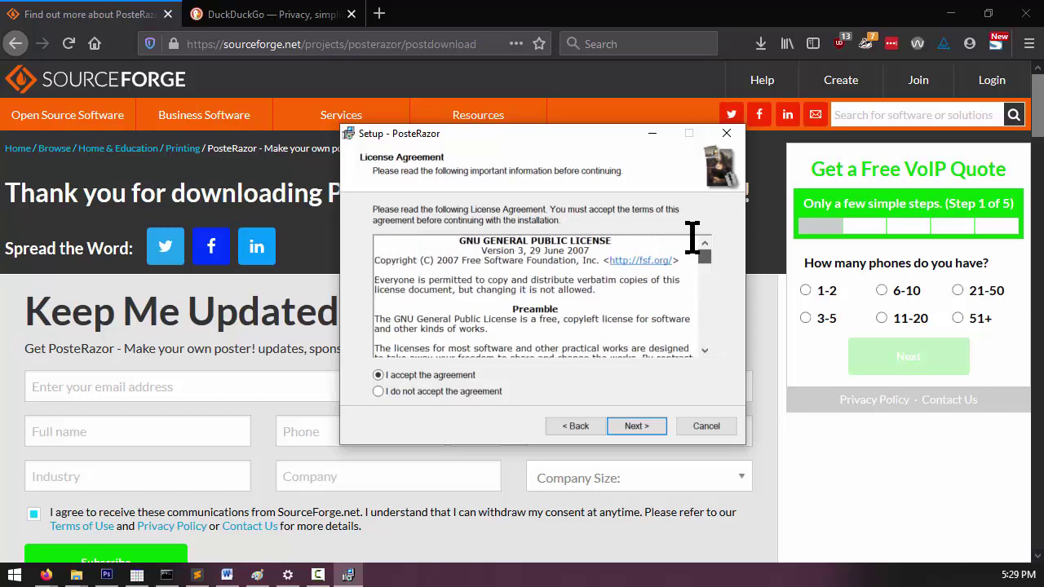
left_click(636, 426)
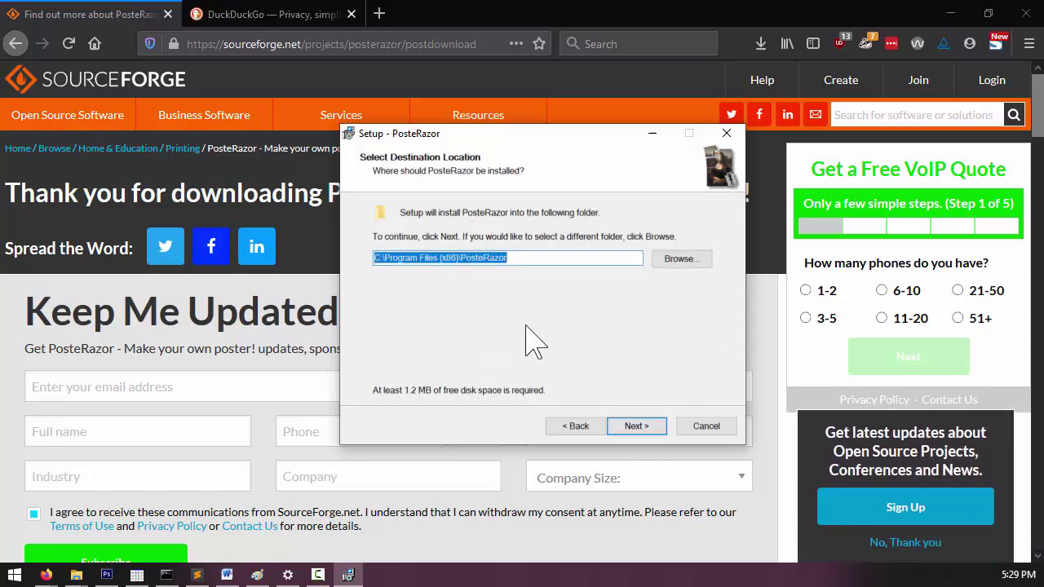
left_click(635, 425)
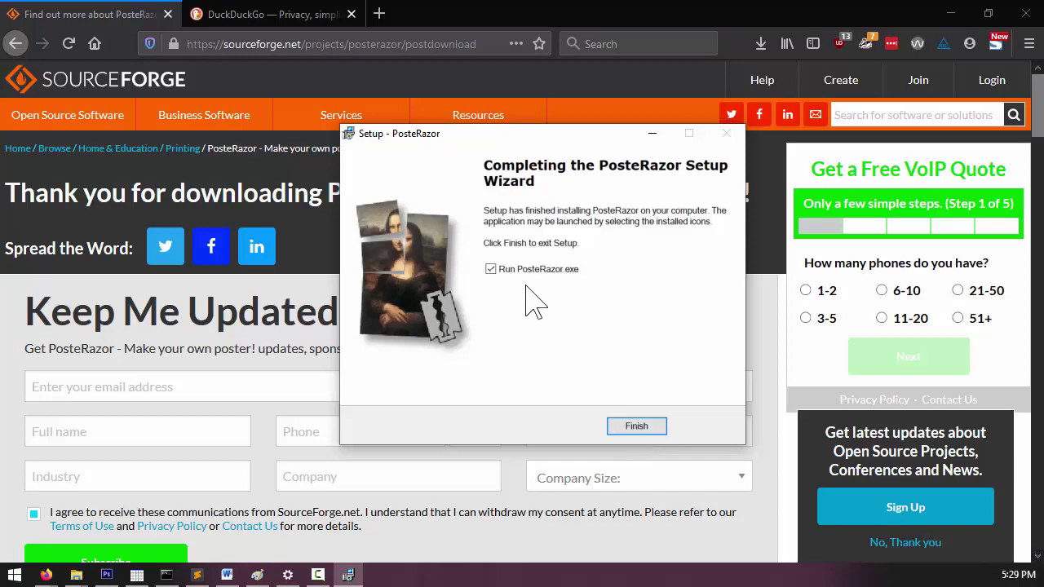
left_click(647, 426)
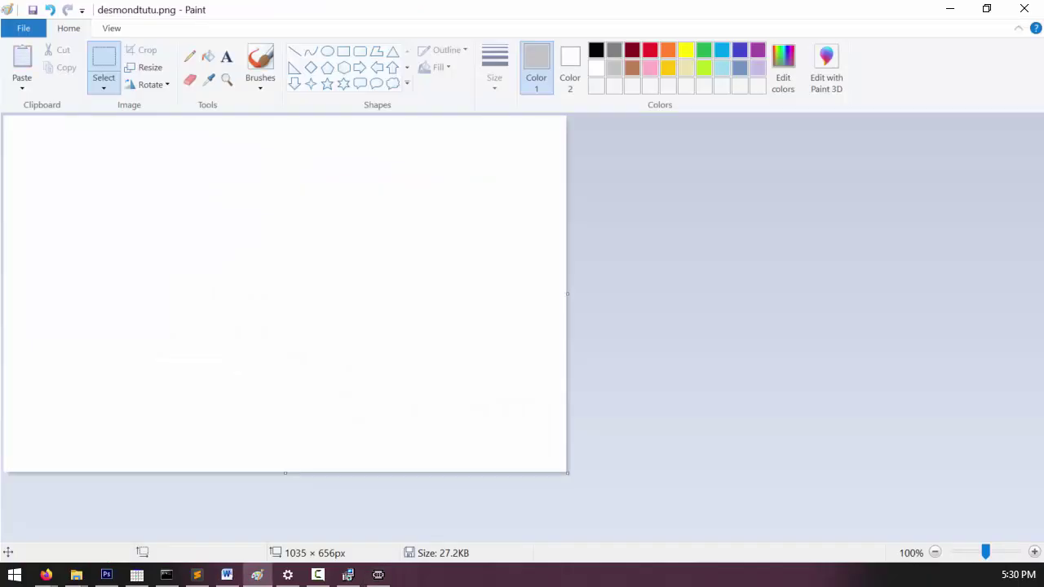
Step: Add a large black text box reading BLACK, LIVES, MATTER on three separate lines
left_click(228, 58)
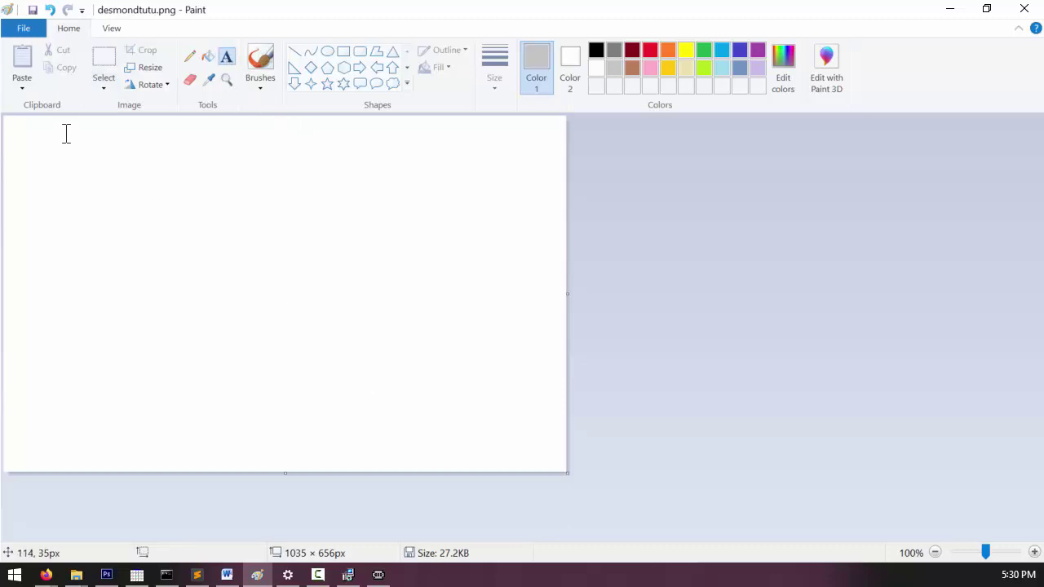
left_click_drag(66, 134, 540, 463)
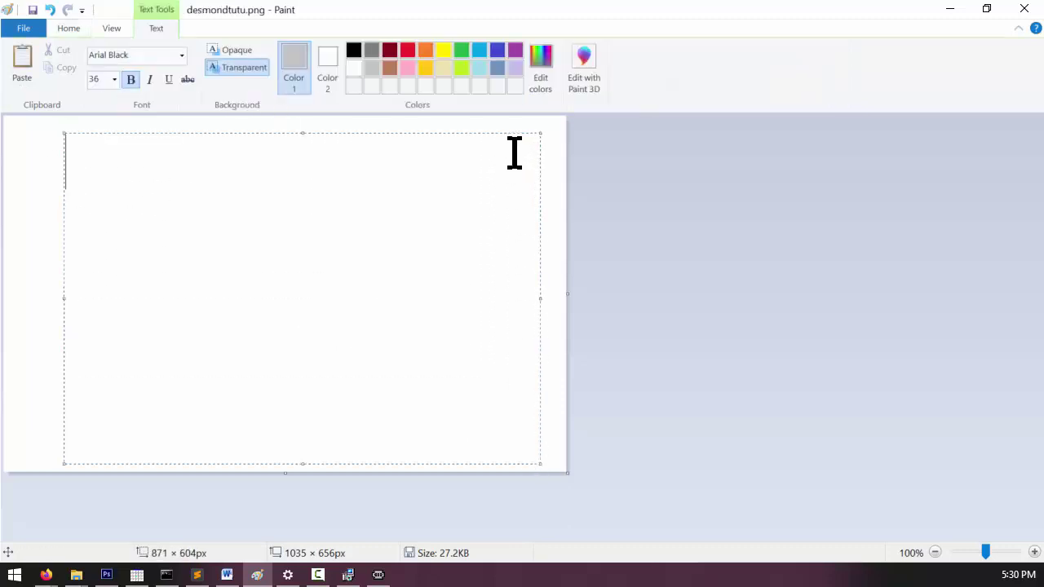
left_click(353, 50)
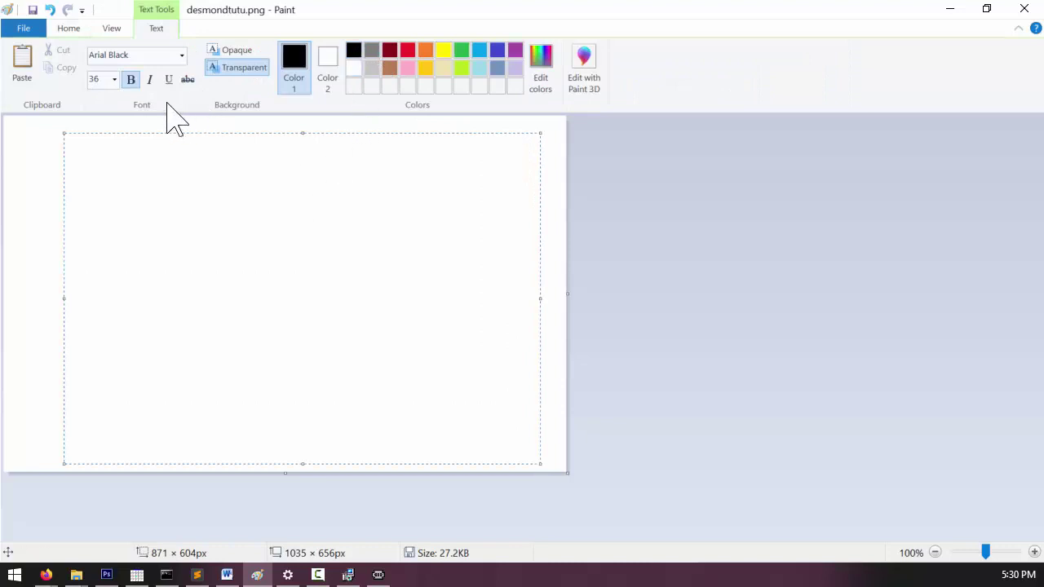
type("BLACK")
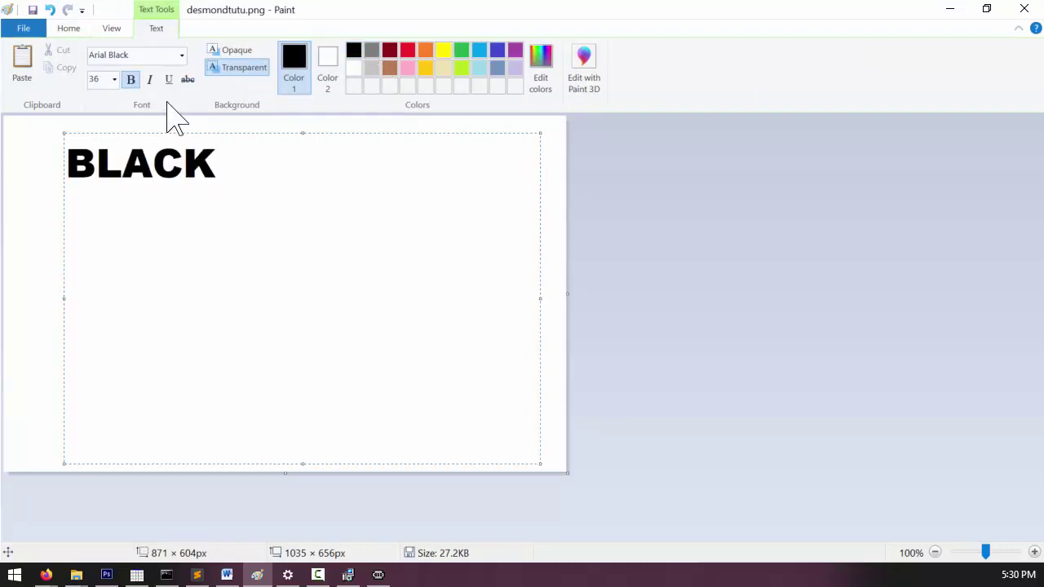
key("Return")
type("LIVES")
key("Return")
type("MA")
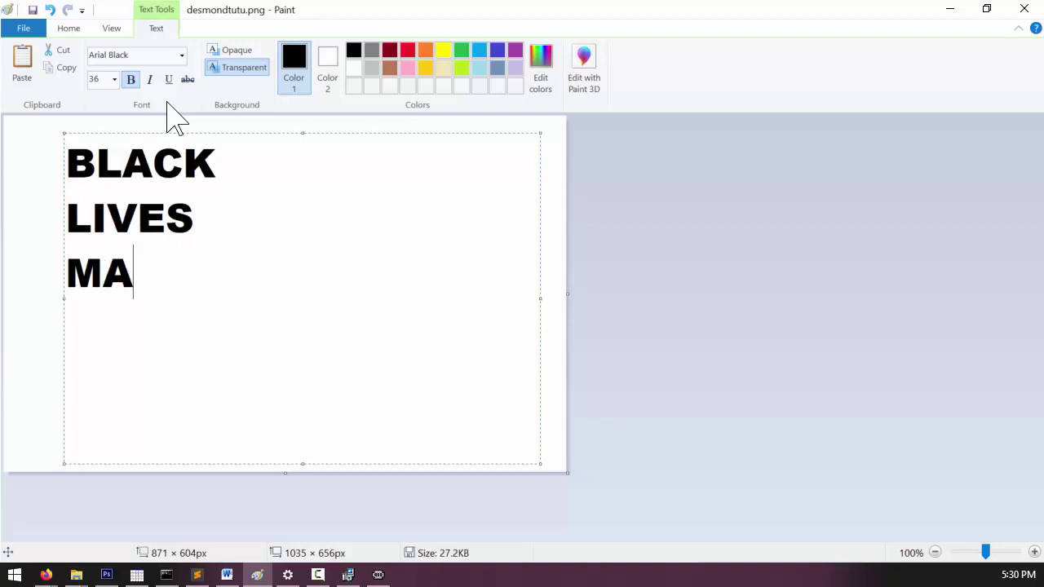
type("TTER")
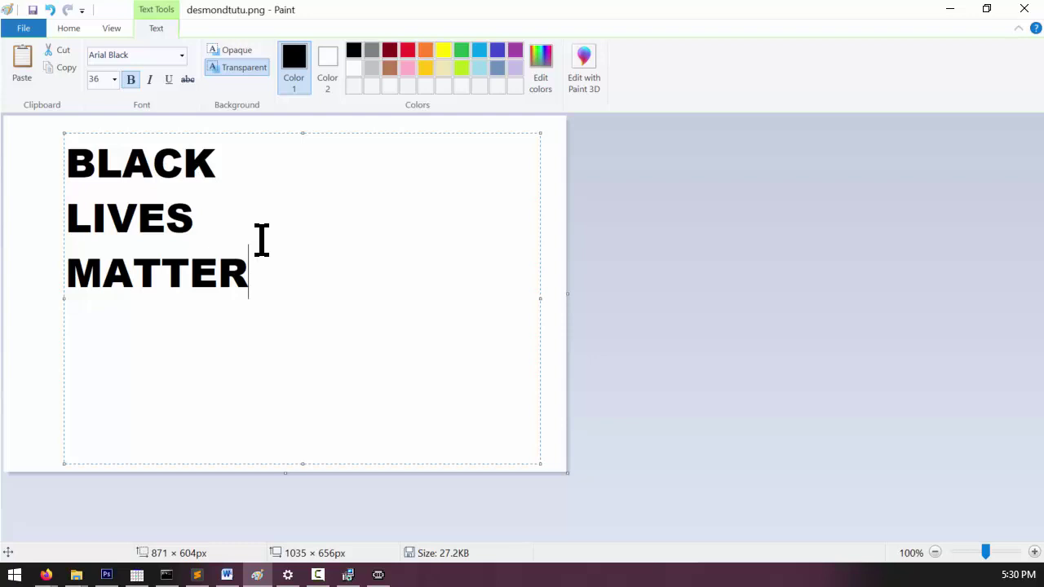
Step: Enlarge all three lines of BLACK LIVES MATTER text to 72 pt
left_click(114, 79)
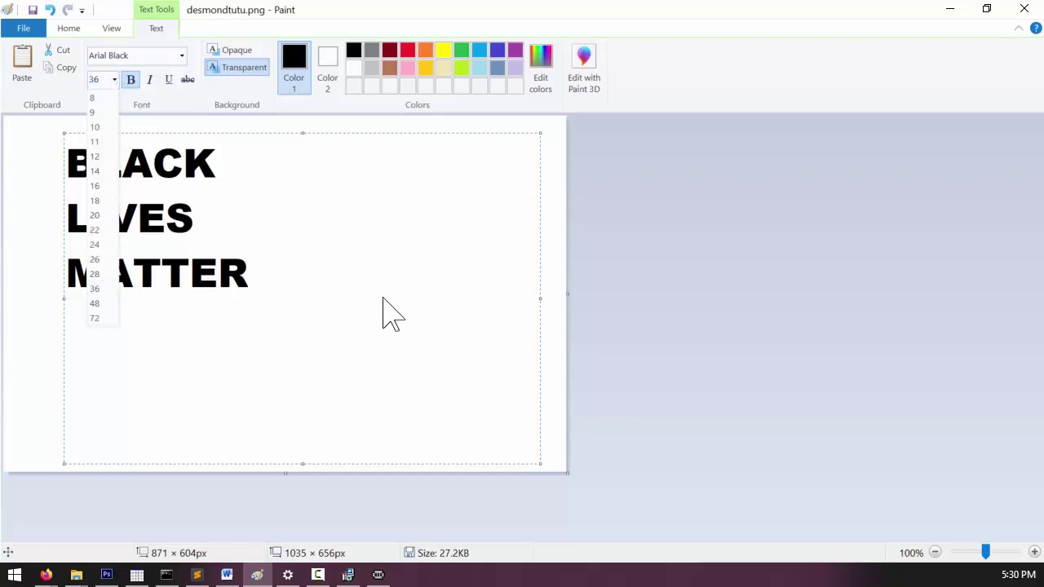
left_click(384, 310)
left_click(114, 79)
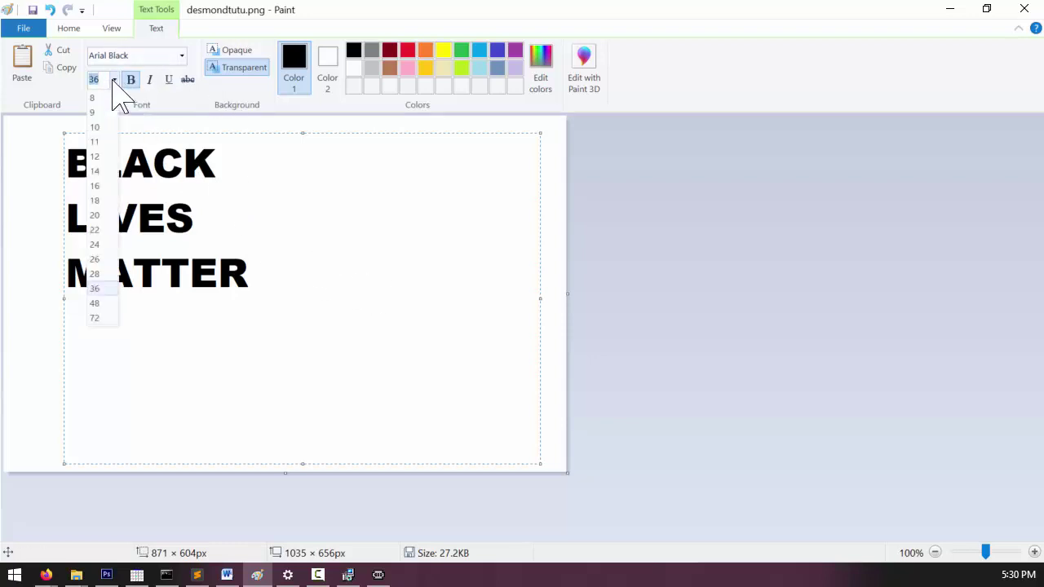
left_click(96, 303)
left_click_drag(260, 282, 30, 164)
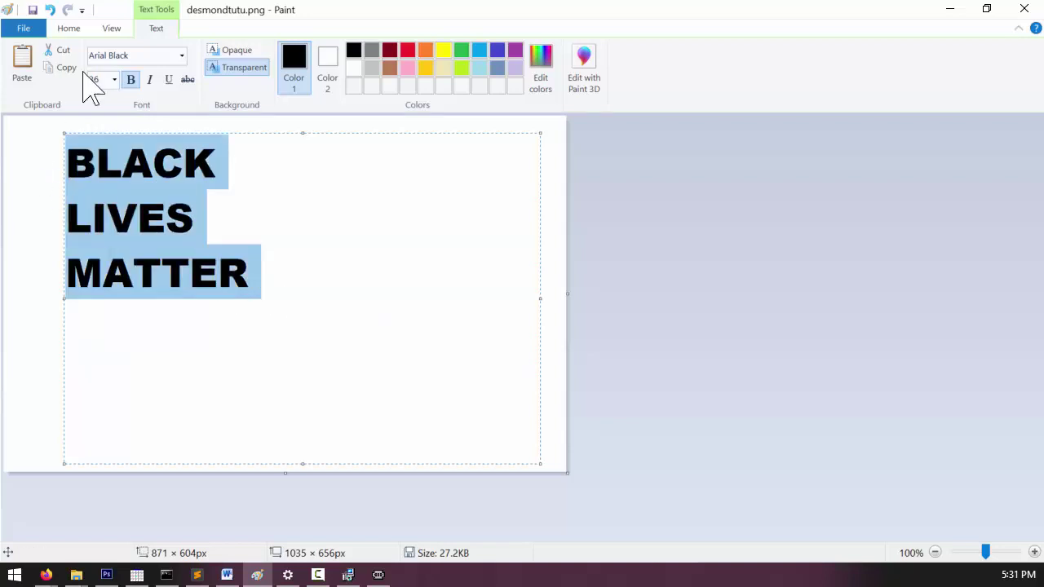
left_click(115, 79)
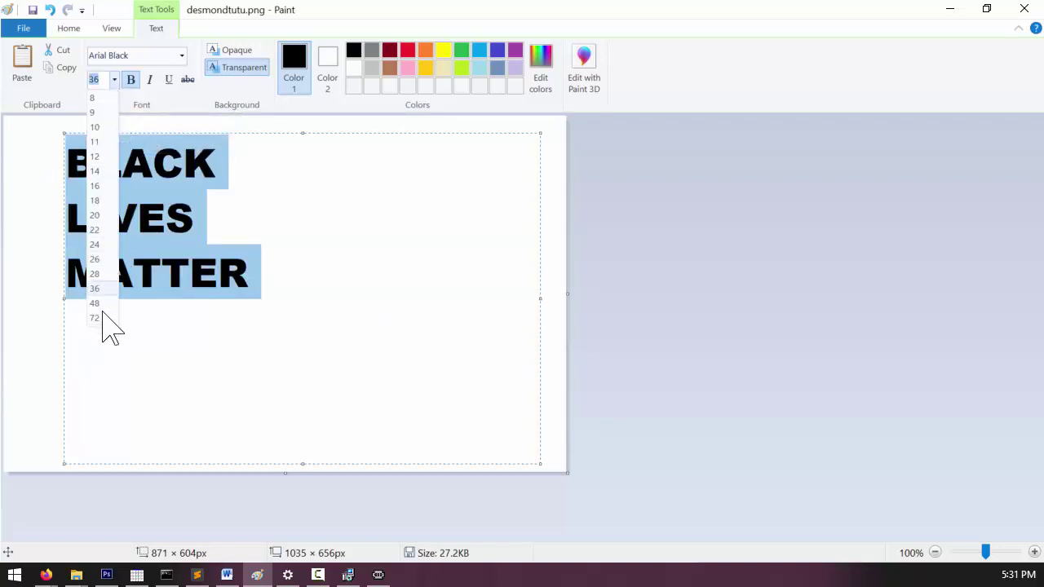
left_click(106, 326)
left_click(466, 325)
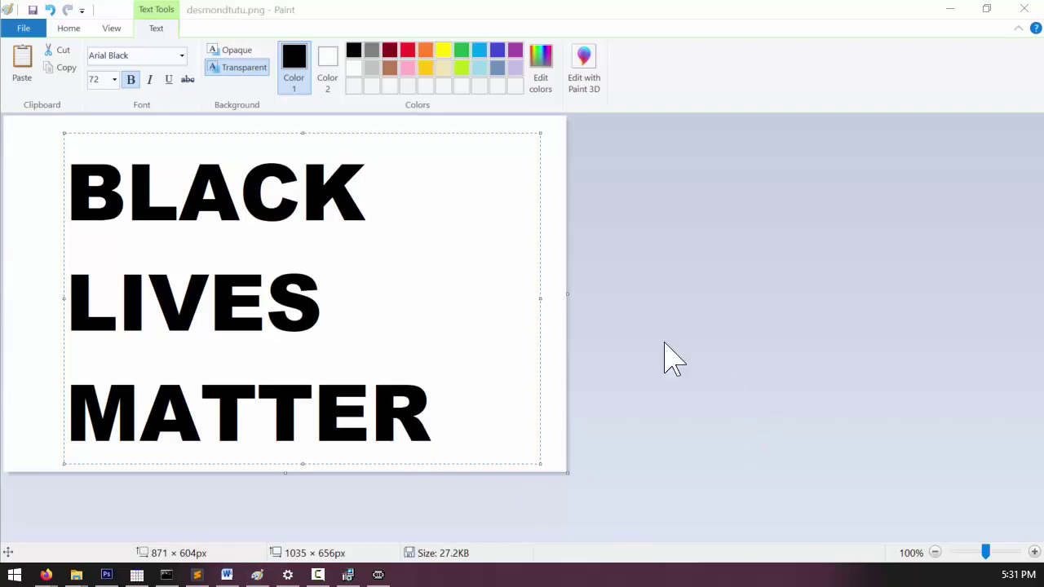
Step: Shrink the selected text to 22 pt and replace it with the pasted Desmond Tutu quote
left_click(412, 342)
left_click_drag(479, 410, 0, 139)
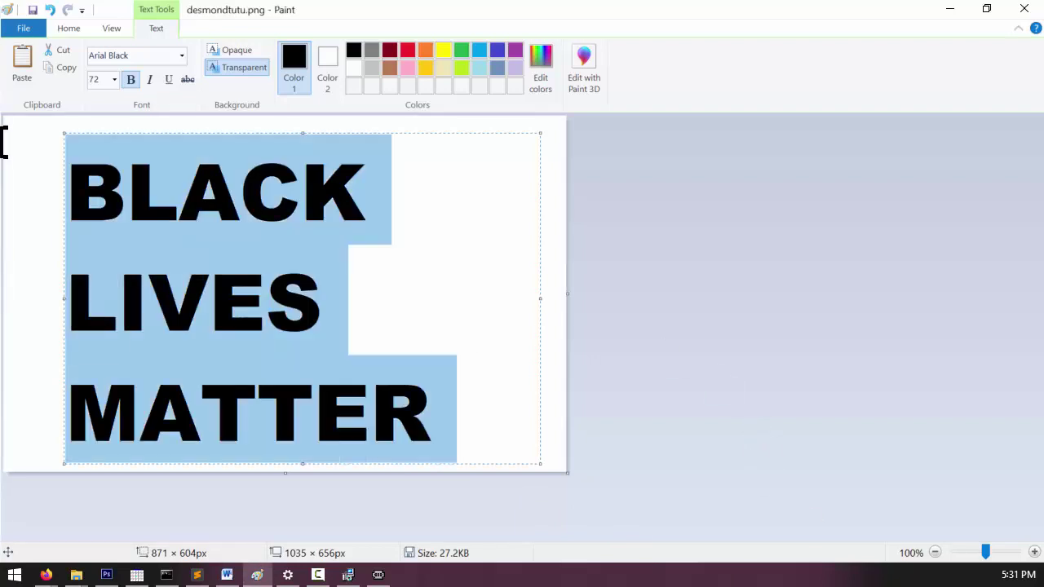
left_click(114, 79)
left_click(99, 229)
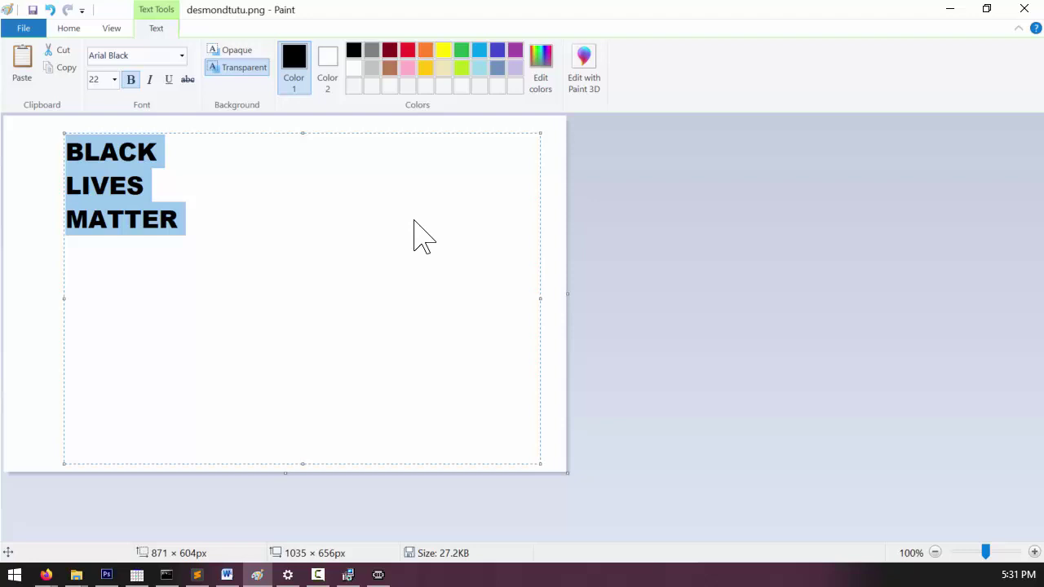
type("IF YOU ARE NEUTRAL IN SITUATIONS OF INJUSTICE, YOU HAVE CHOSEN THE SIDE OF THE OPPRESSOR. -Desmond Tutu")
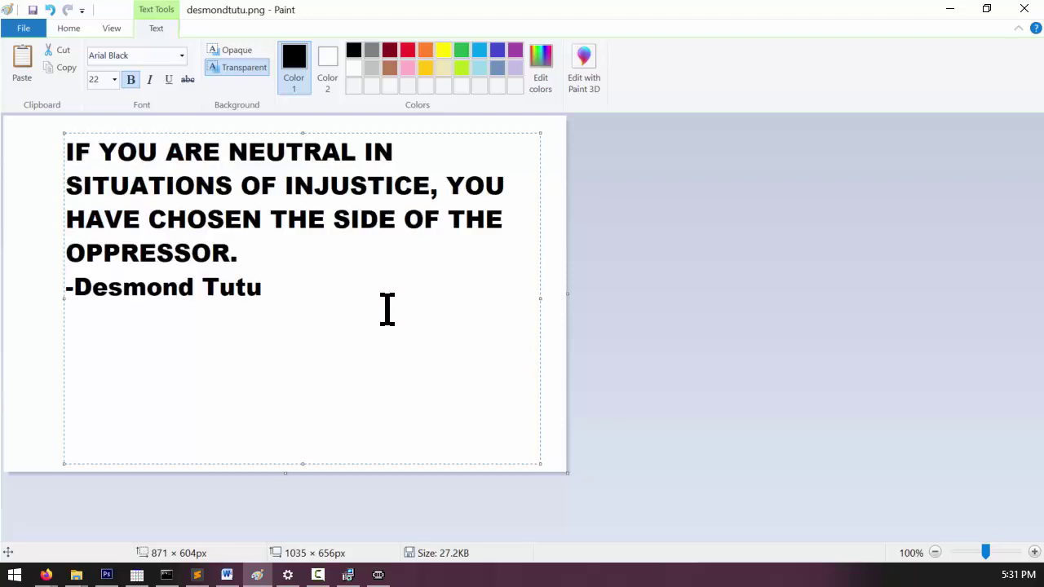
Step: Set the quote to 36 pt and widen the text box so it reflows
left_click_drag(307, 299, 51, 139)
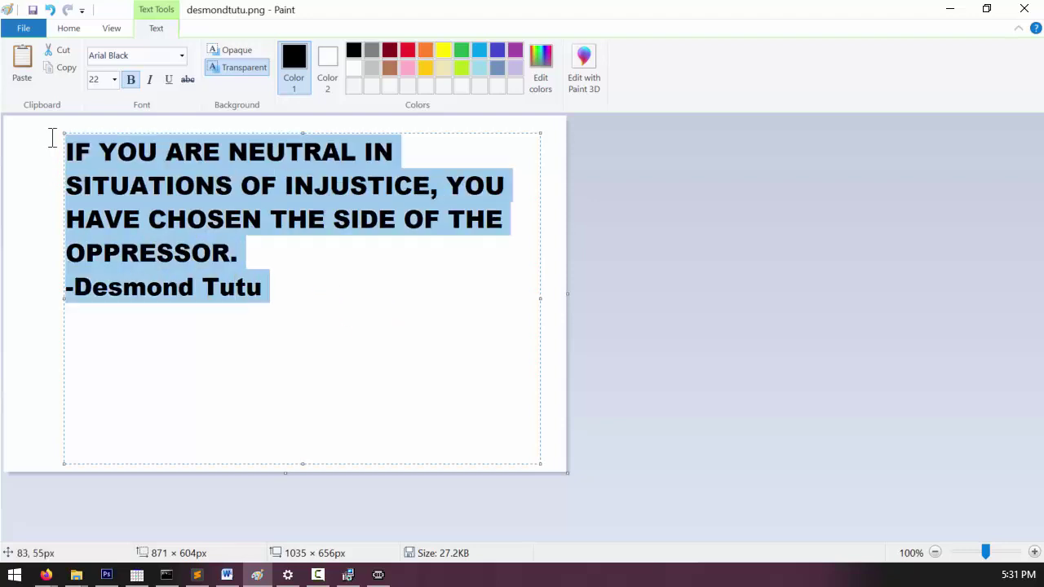
left_click(115, 80)
left_click(96, 303)
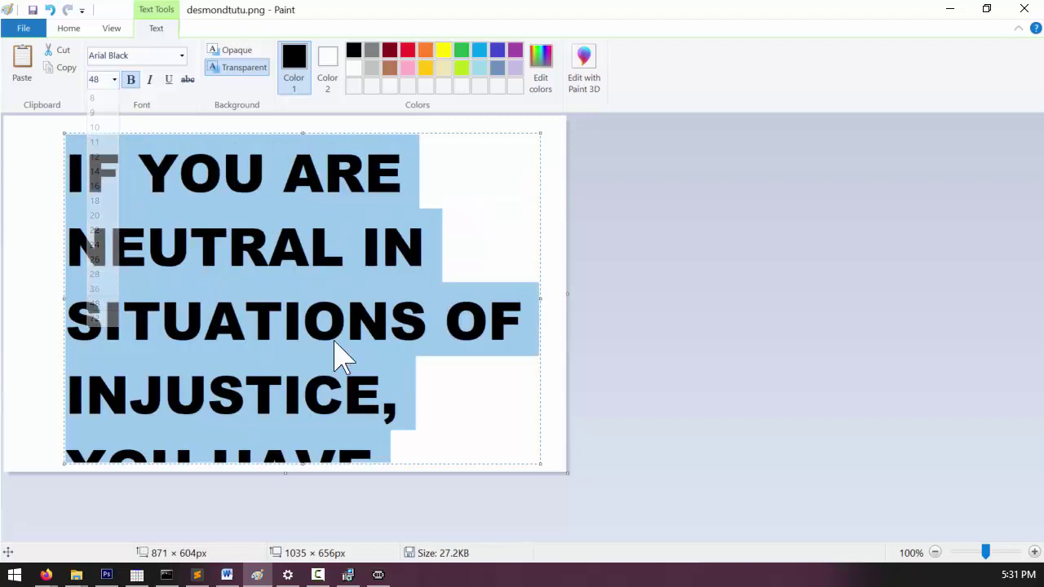
left_click(115, 80)
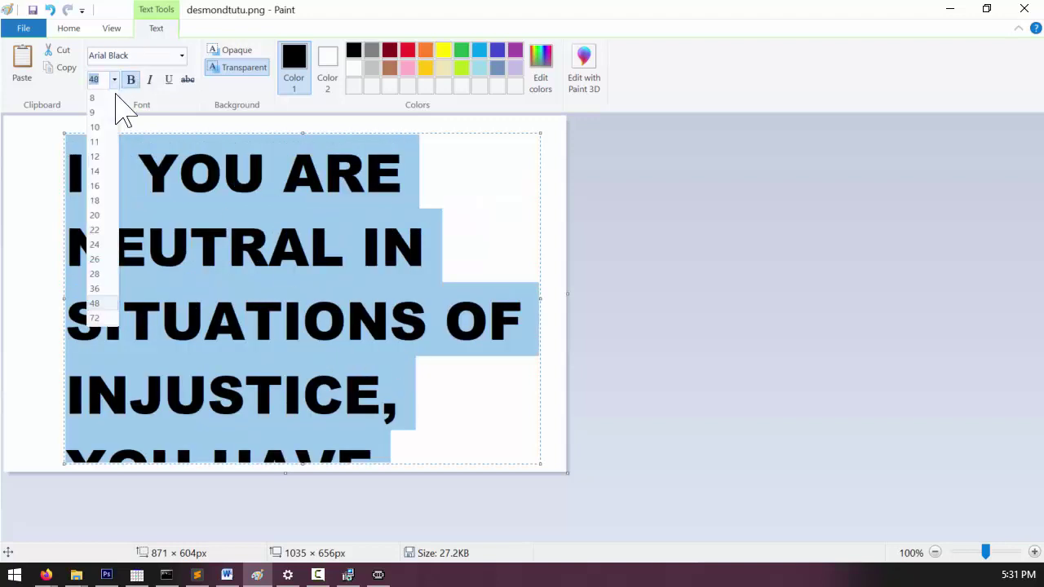
left_click(98, 289)
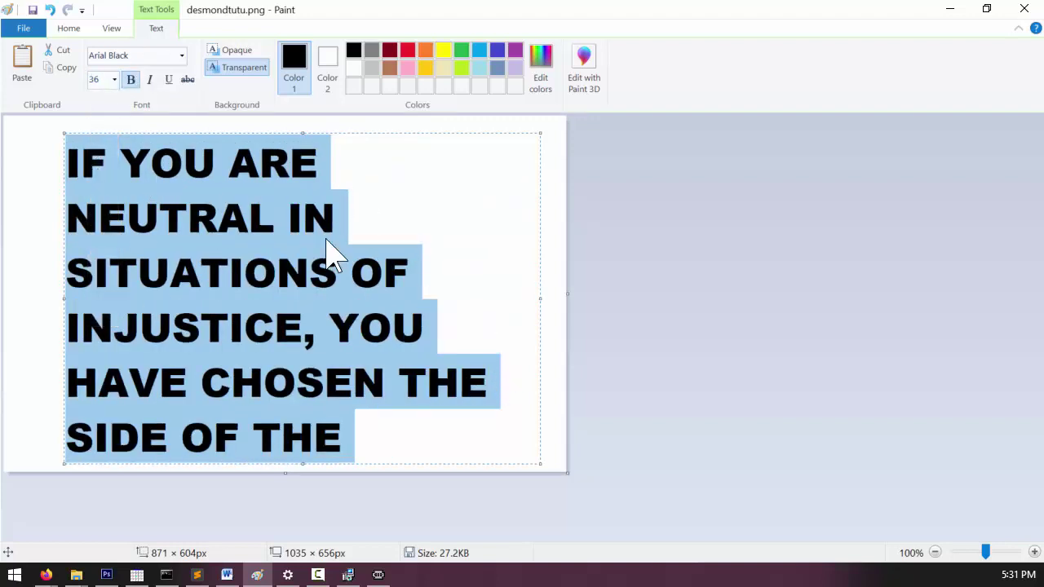
left_click_drag(65, 297, 20, 295)
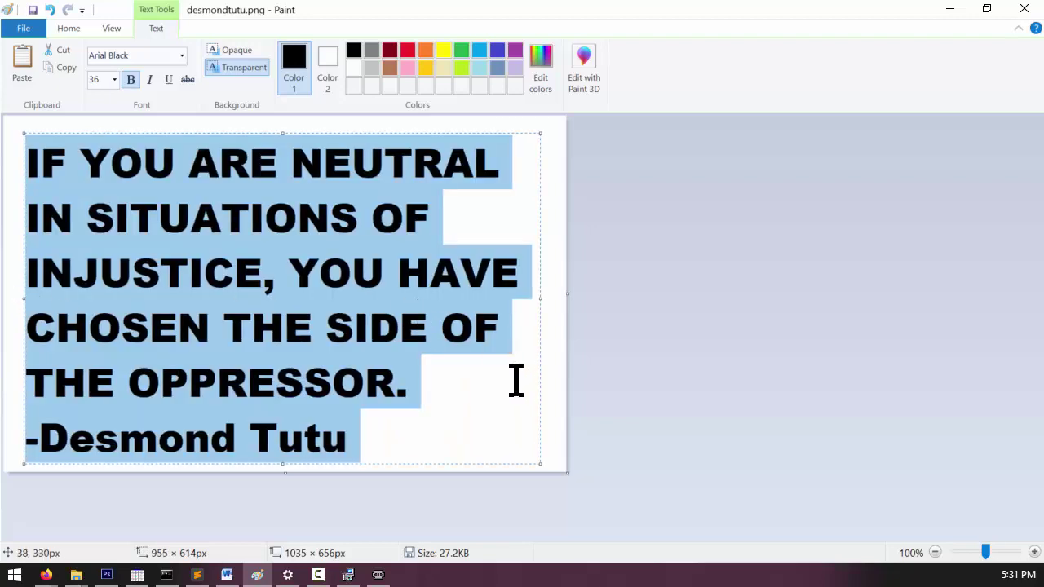
left_click(491, 437)
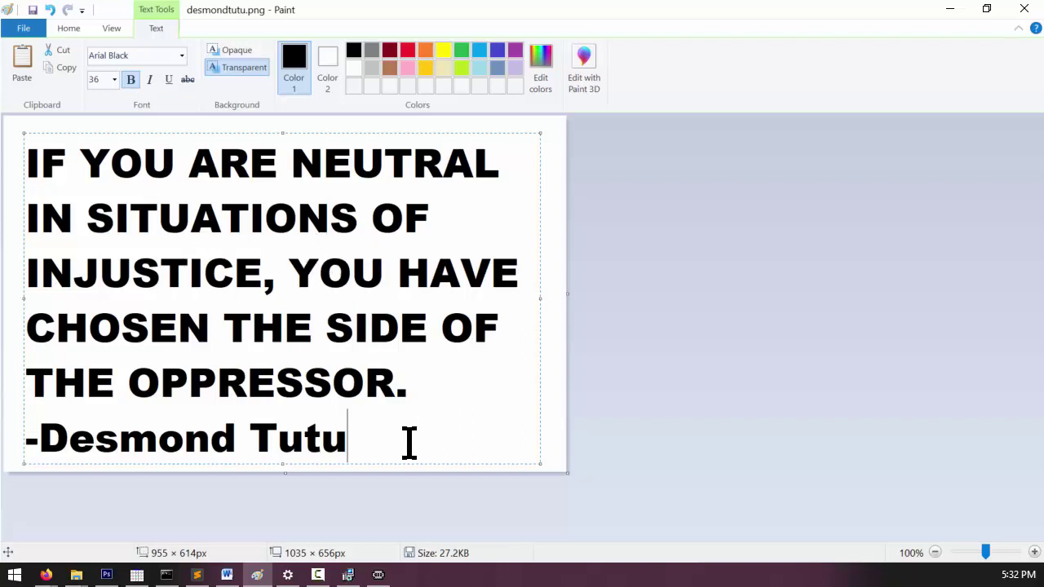
left_click_drag(366, 424, 147, 158)
left_click(372, 66)
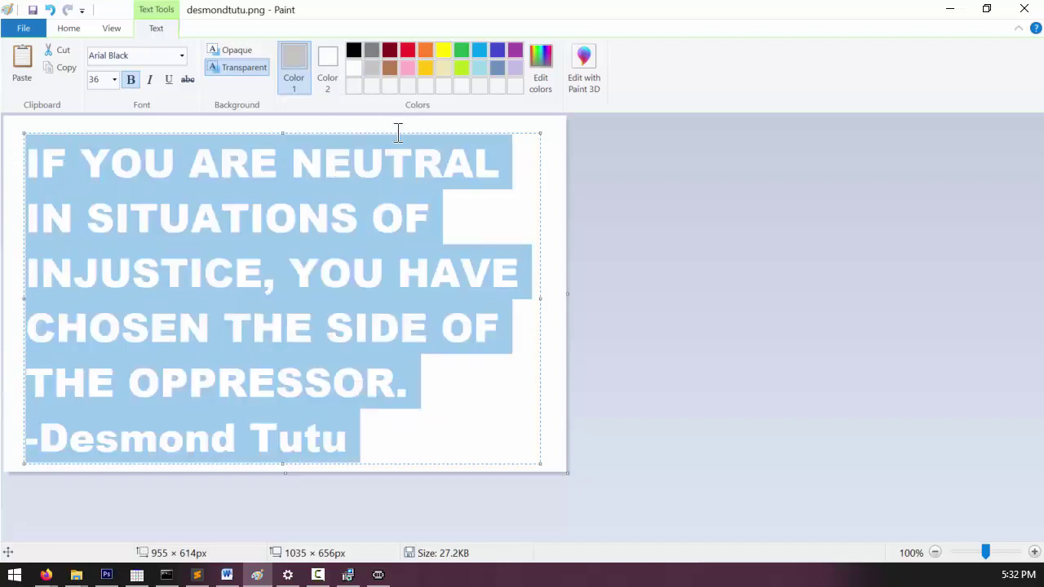
left_click(418, 451)
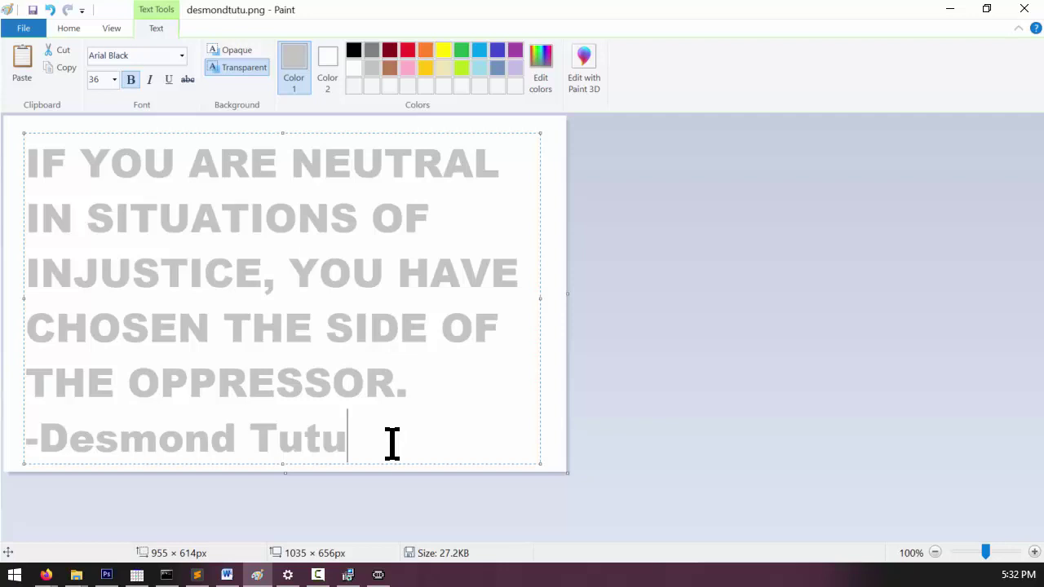
left_click_drag(391, 443, 291, 117)
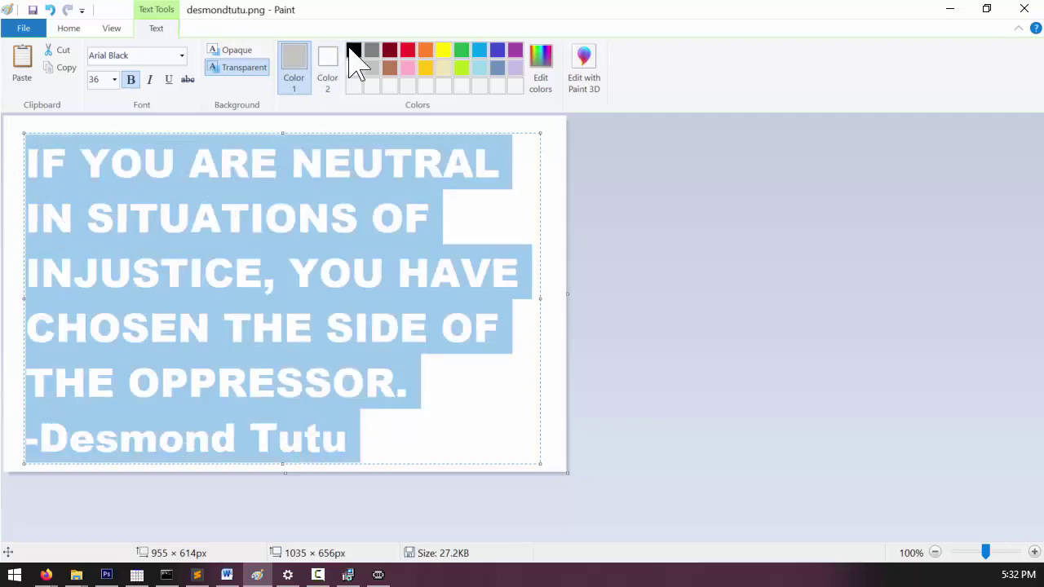
left_click(353, 51)
left_click(424, 448)
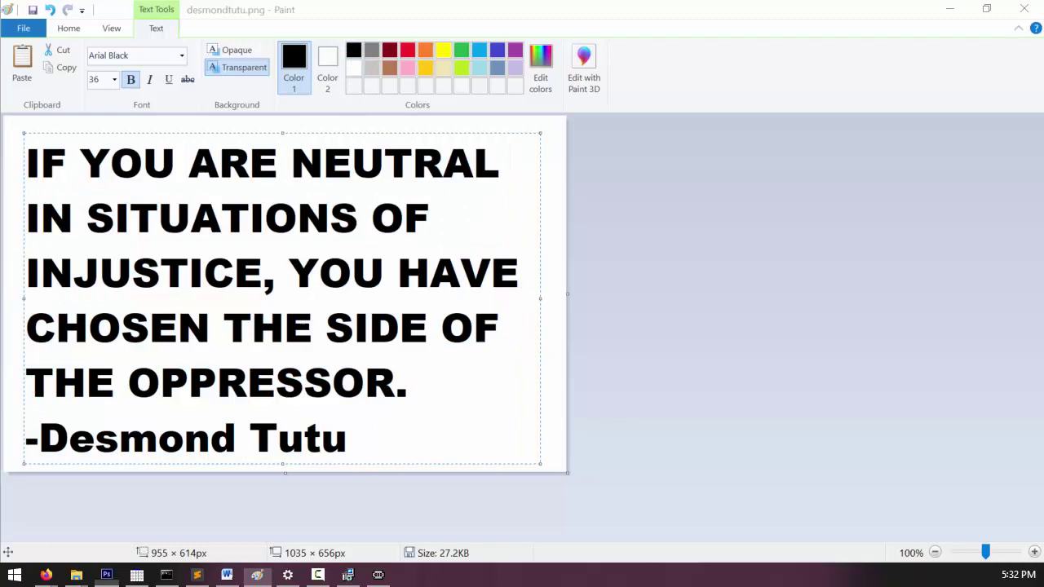
Step: Give the quote's type layer in Photoshop a 1 px Stroke layer style
key("alt+Tab")
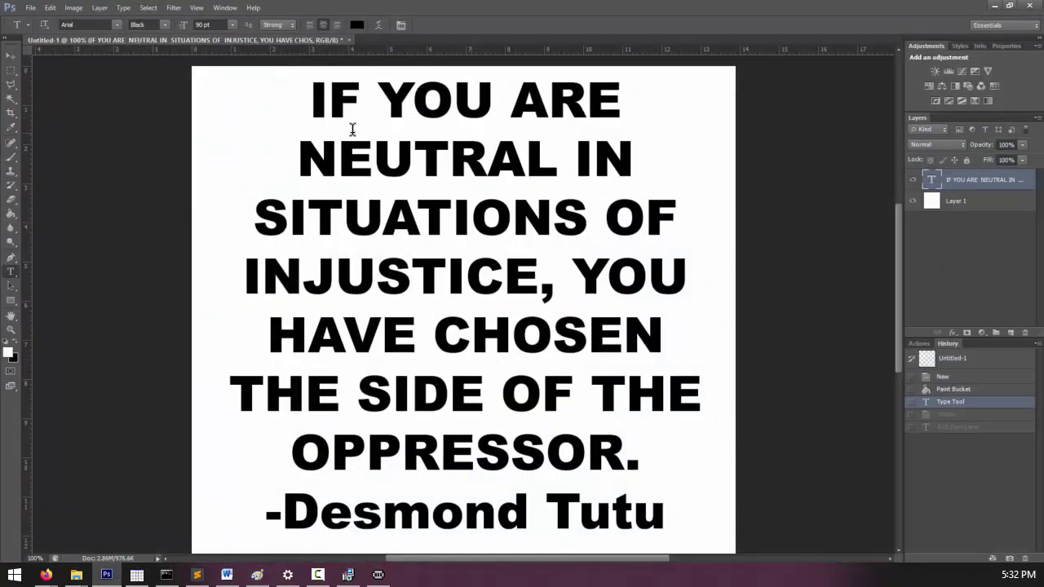
left_click(371, 183)
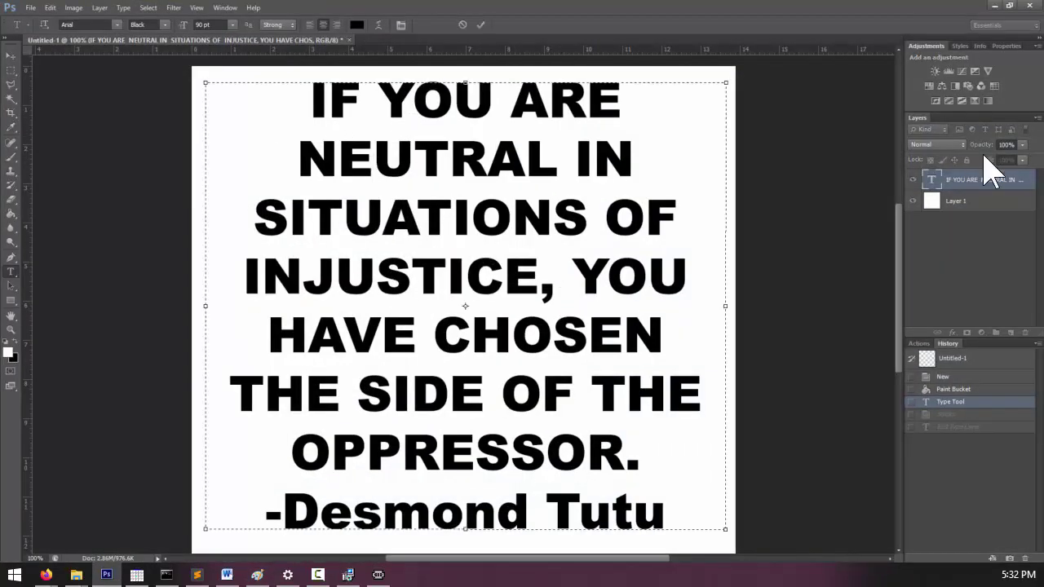
left_click(975, 185)
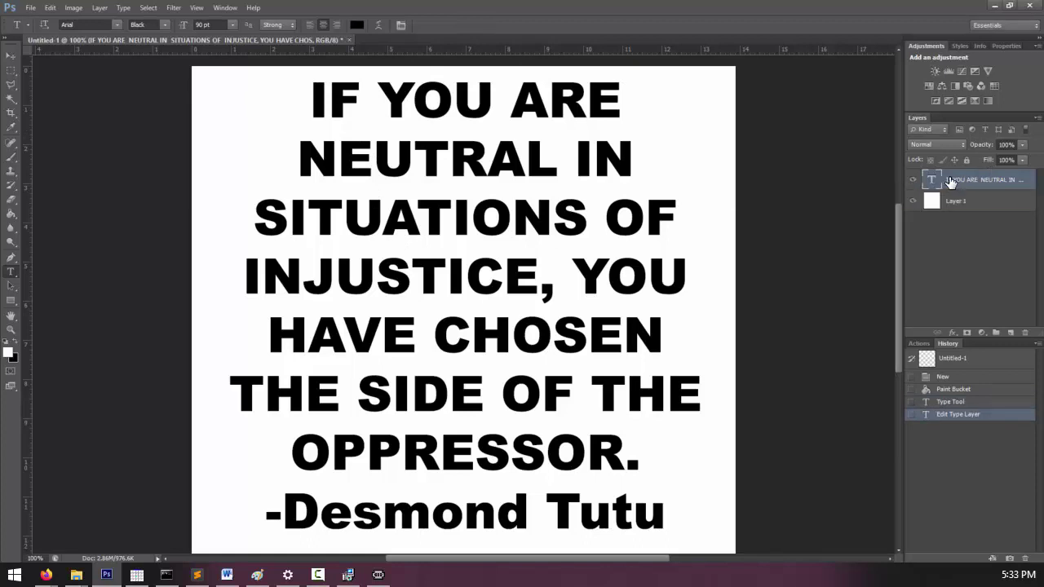
right_click(950, 181)
left_click(832, 27)
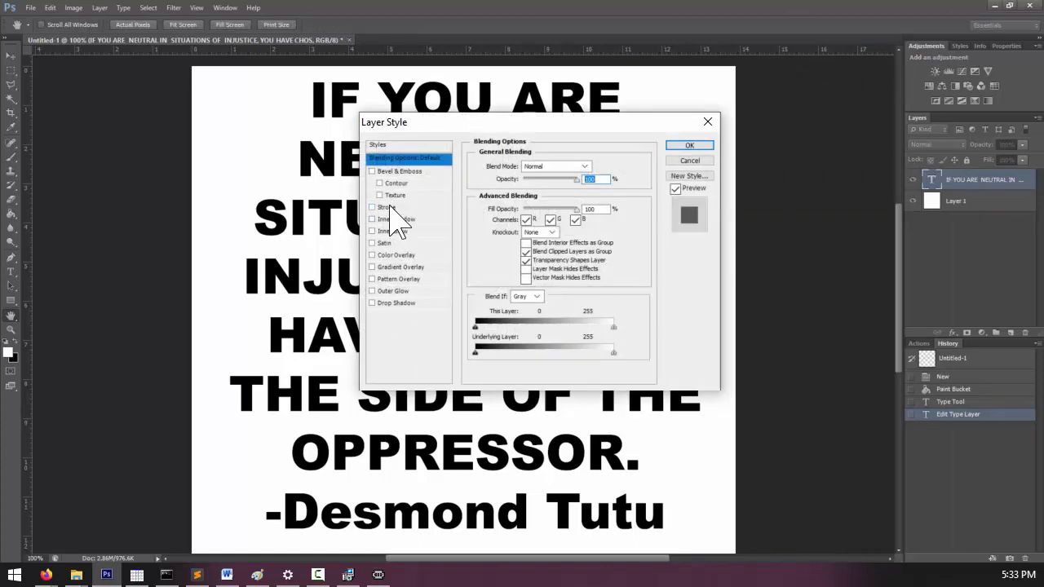
left_click(389, 209)
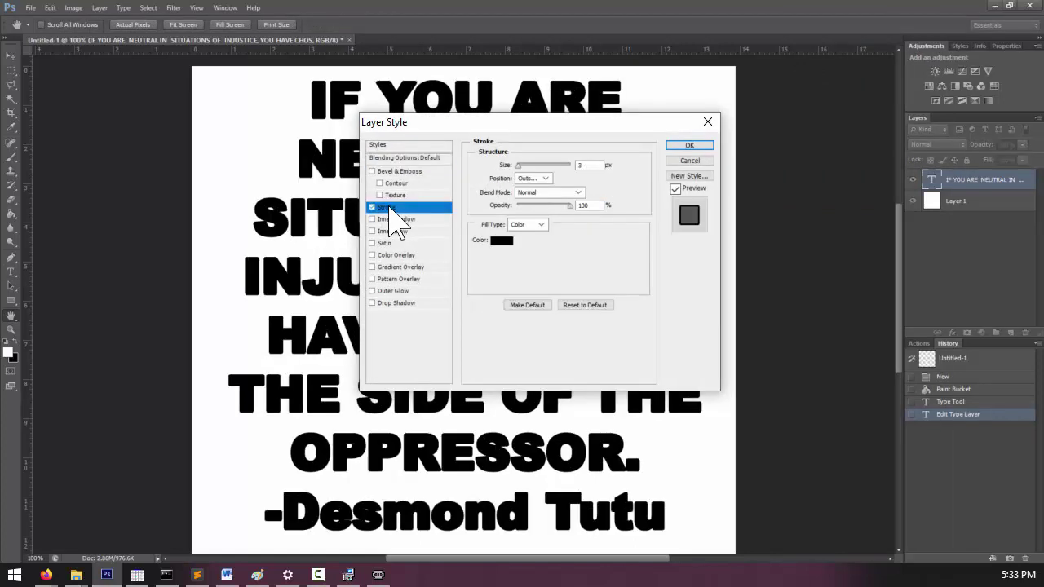
left_click_drag(596, 164, 565, 167)
type("1")
left_click(677, 146)
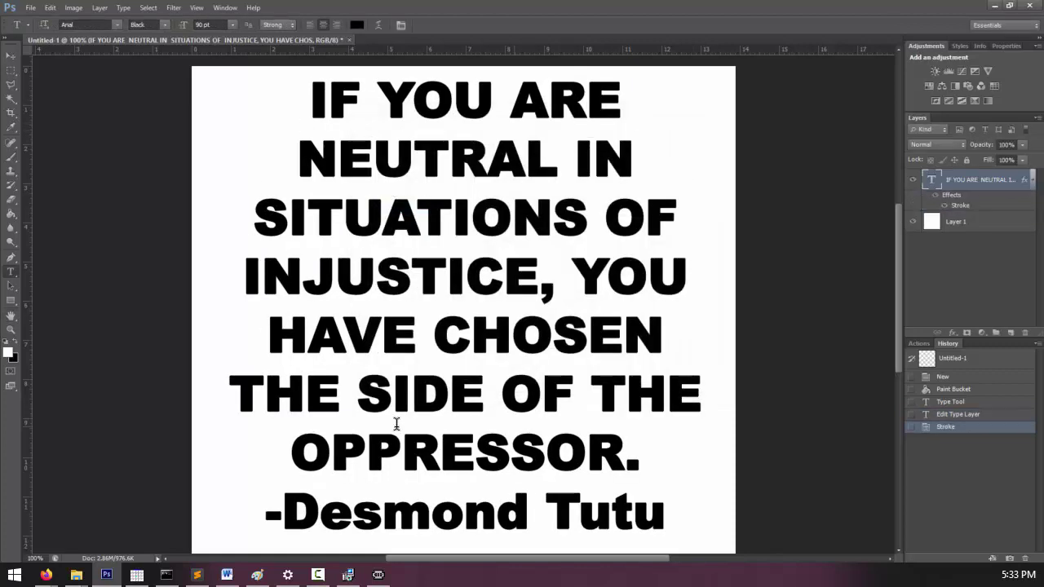
Step: Recolour all the quote's letters white so only their black outlines show
left_click(372, 249)
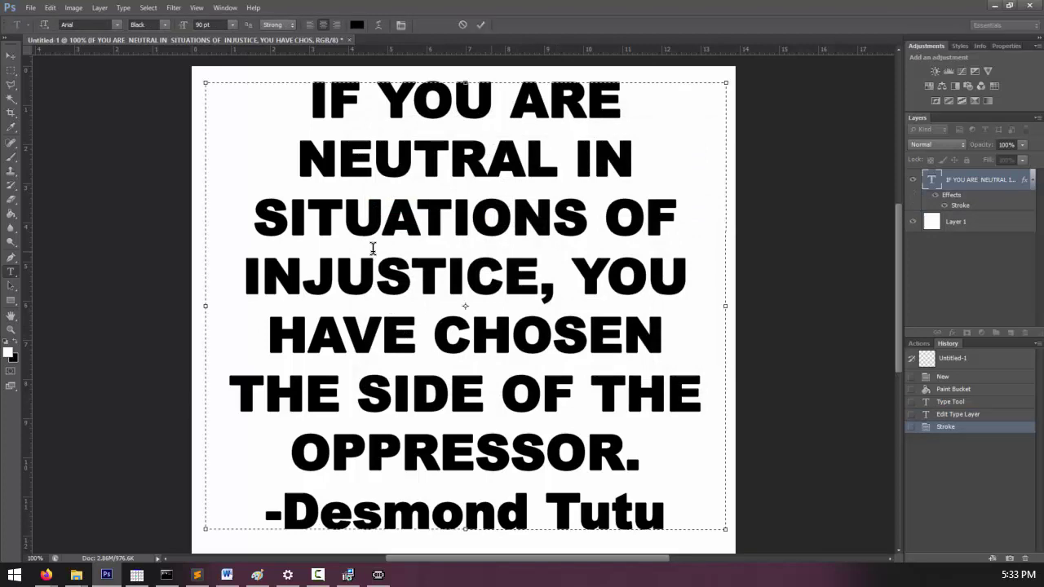
key("ctrl+a")
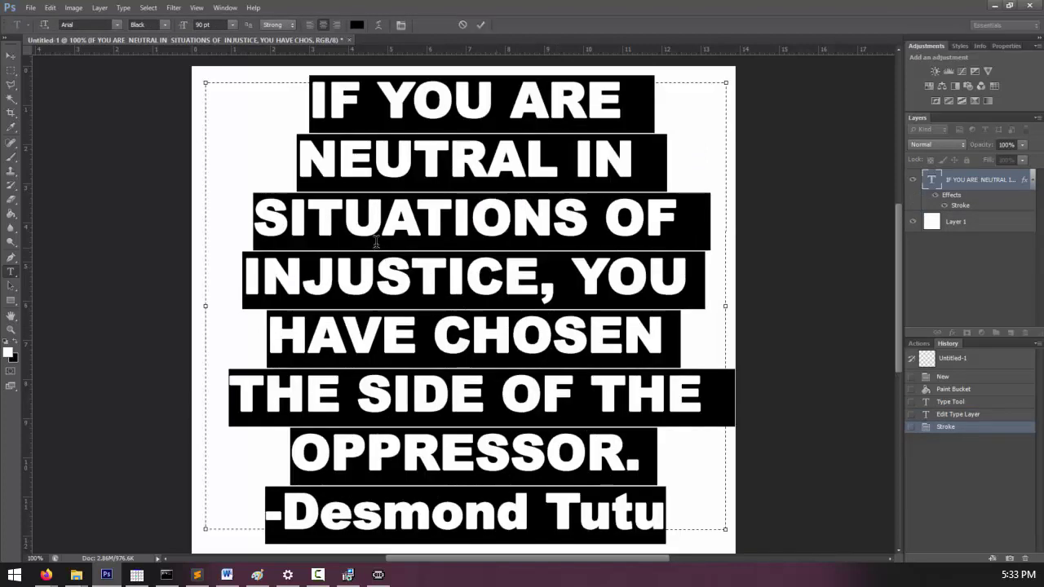
left_click(358, 26)
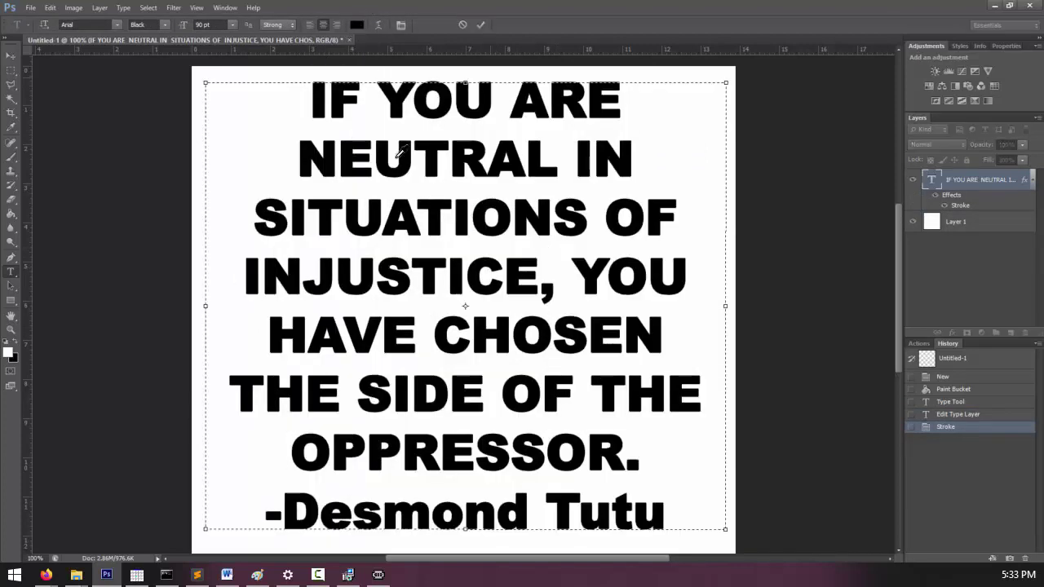
key("Return")
left_click(567, 291)
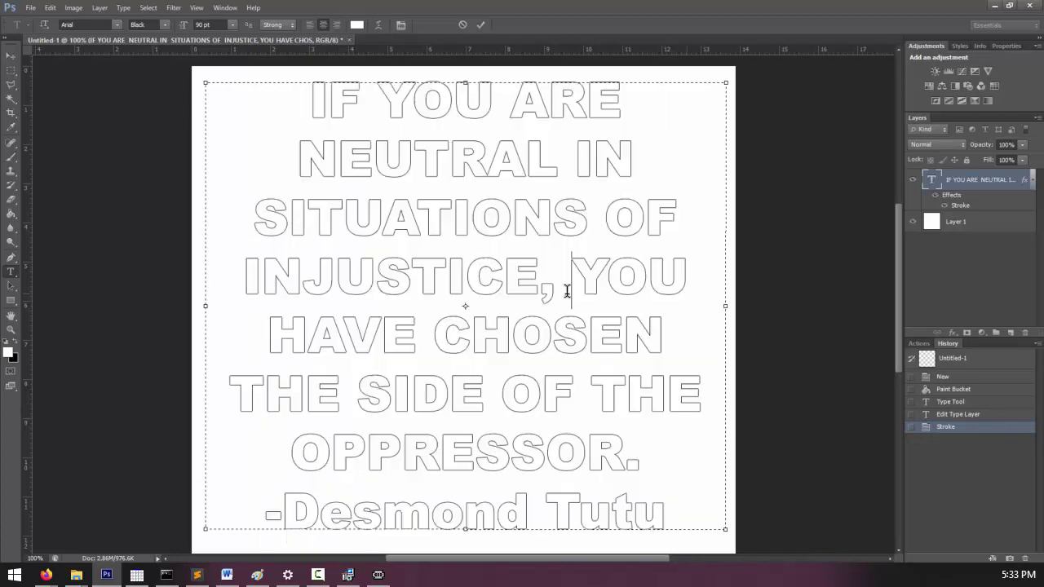
key("ctrl+Return")
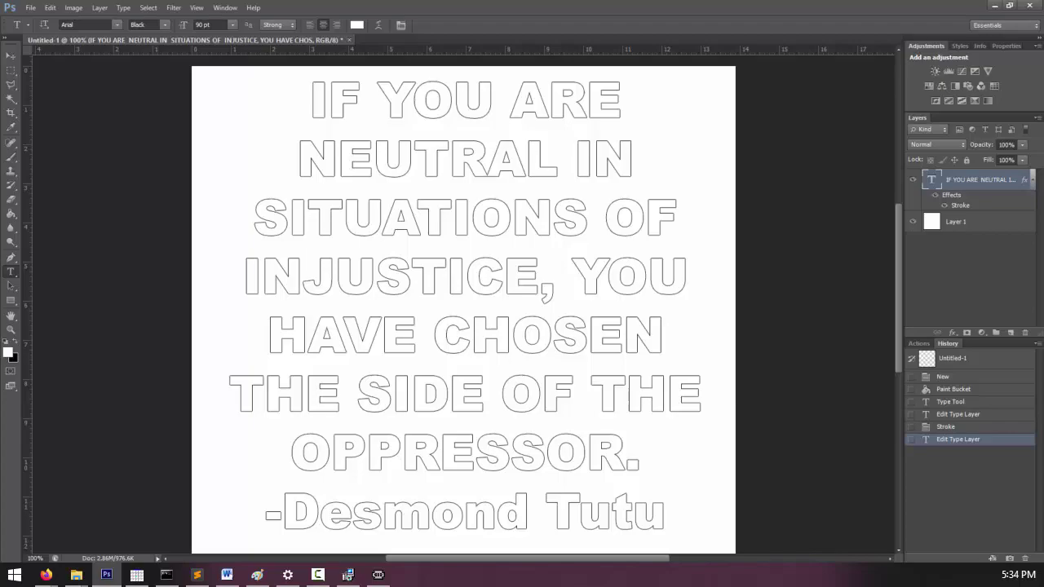
Step: Search DuckDuckGo for 'police brutality'
left_click(1009, 5)
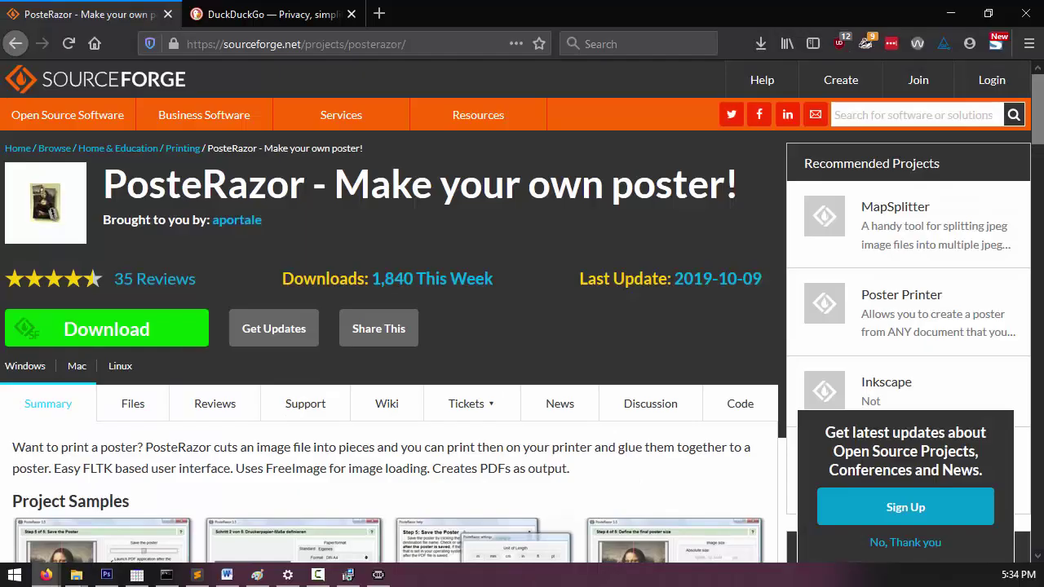
left_click(281, 13)
left_click(428, 377)
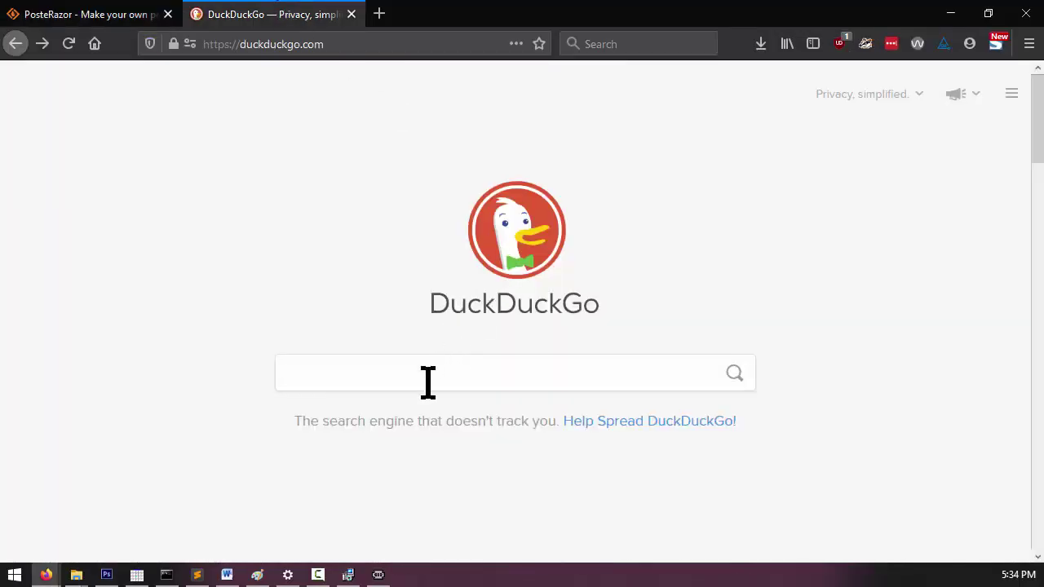
type("police sea")
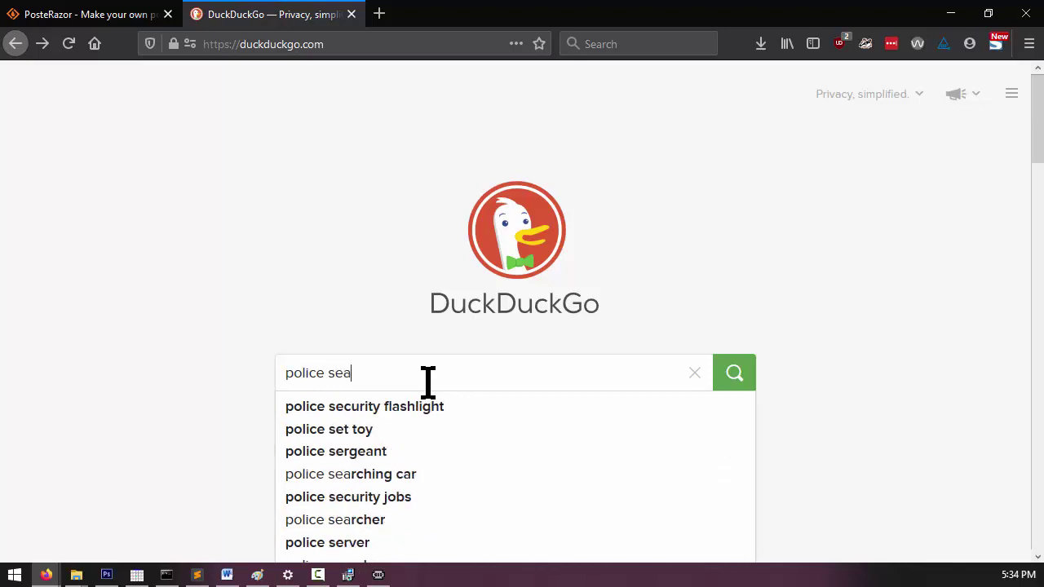
key("BackSpace")
key("BackSpace")
key("BackSpace")
type("brutality")
key("Return")
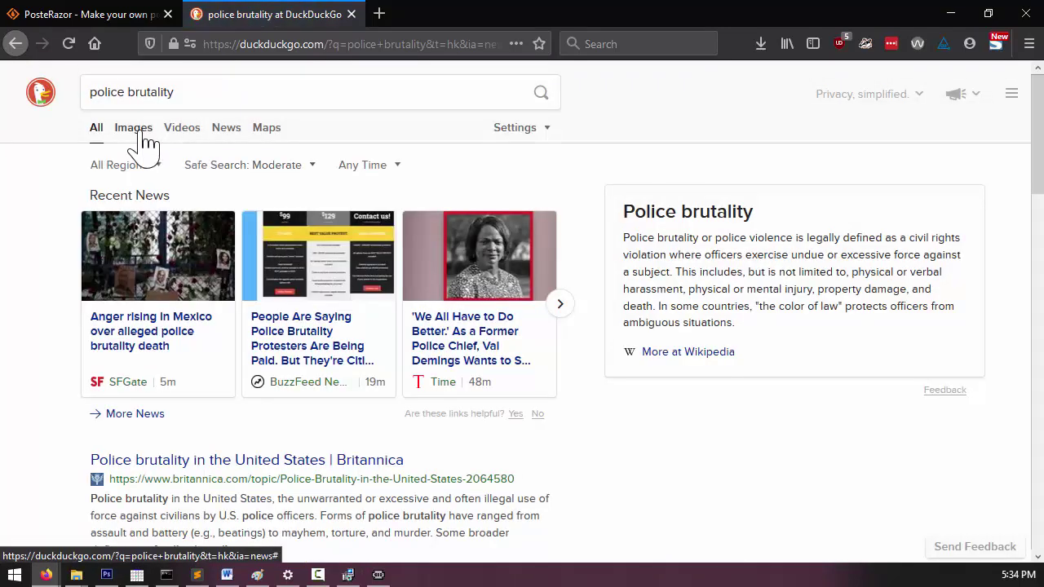
Step: Filter image results to Clipart and copy the KHRC police brutality image
left_click(139, 130)
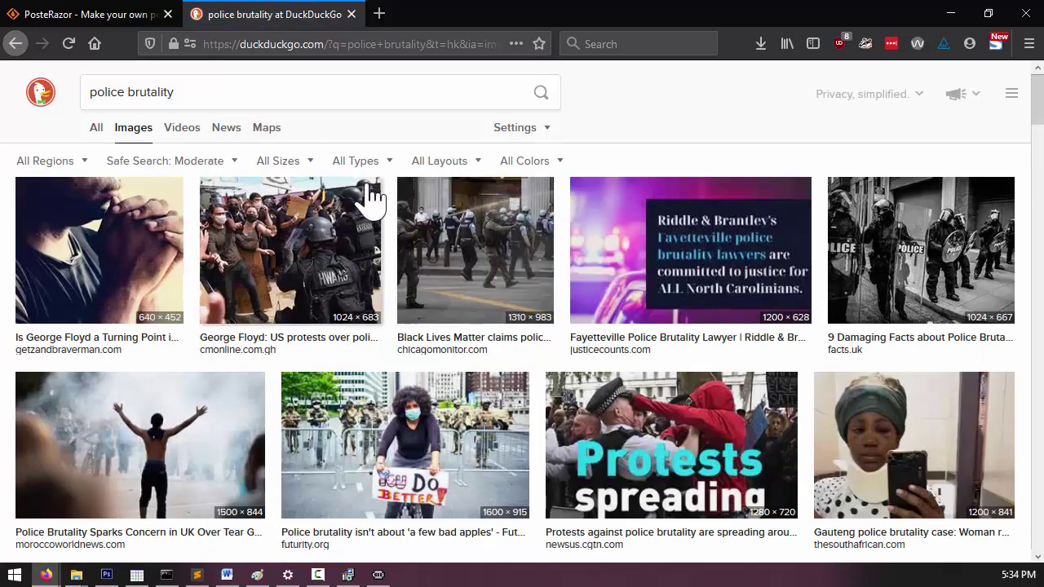
left_click(369, 162)
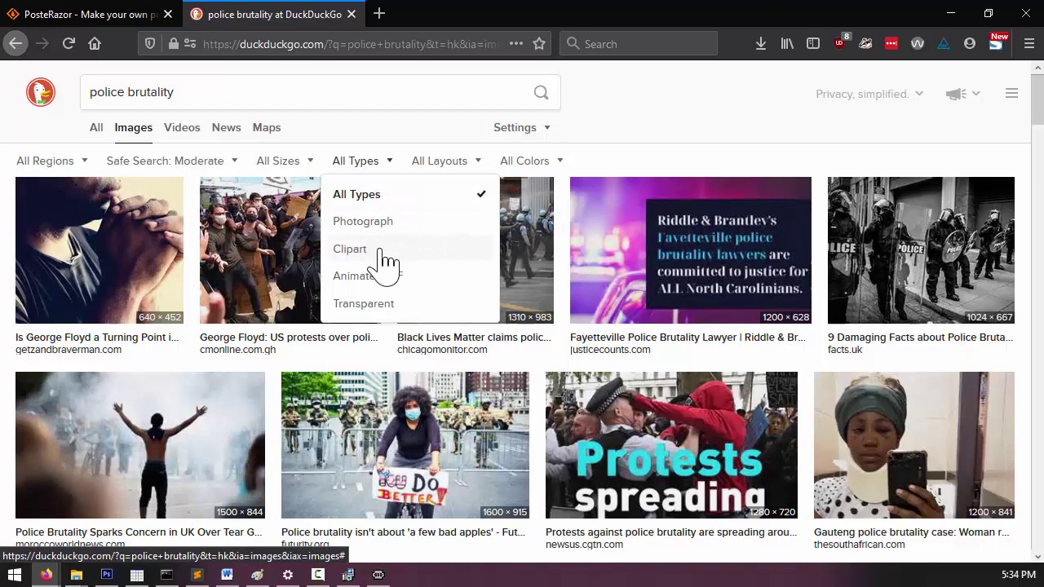
left_click(351, 249)
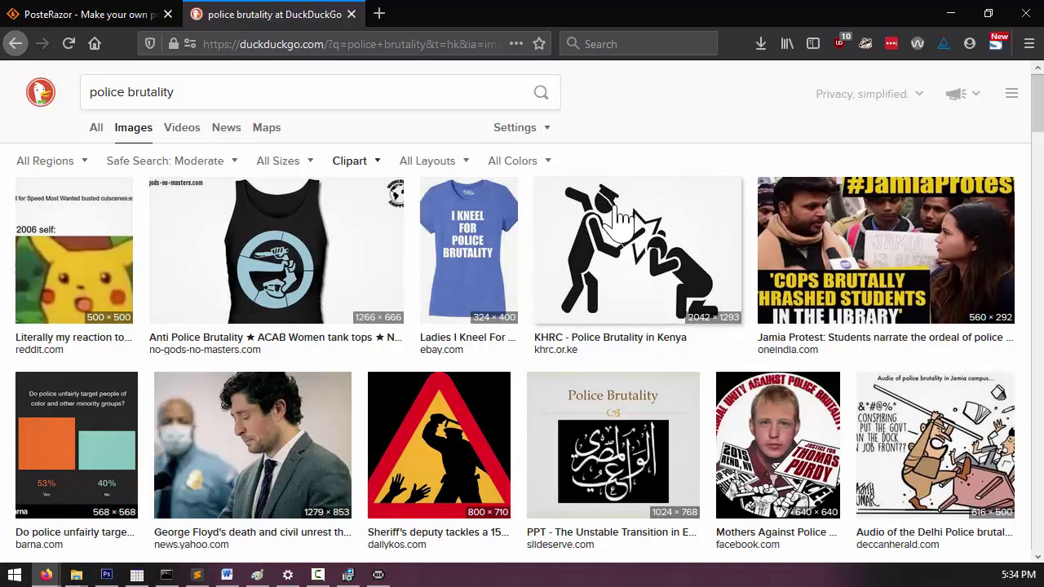
left_click(628, 244)
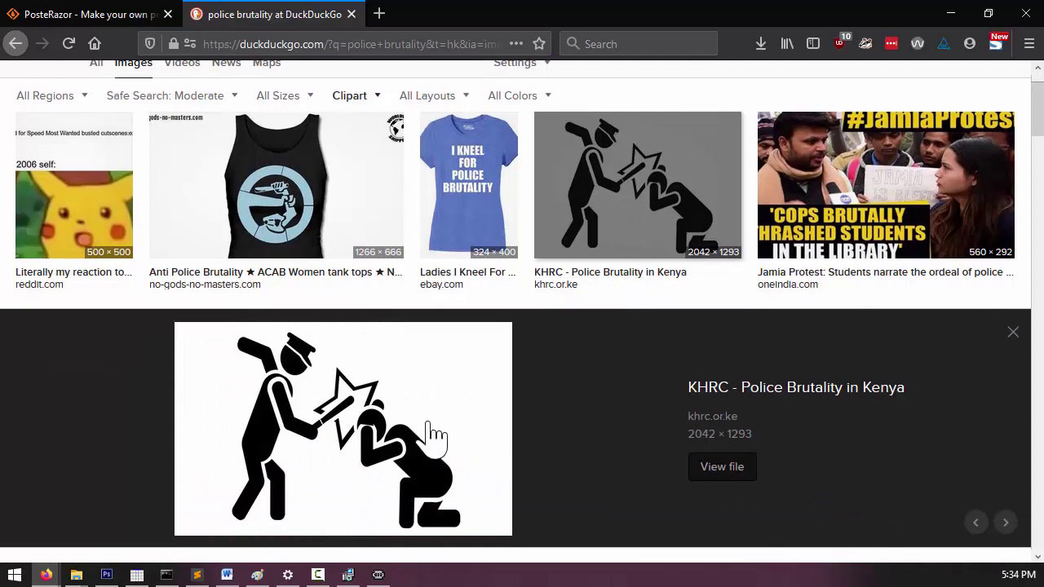
right_click(382, 359)
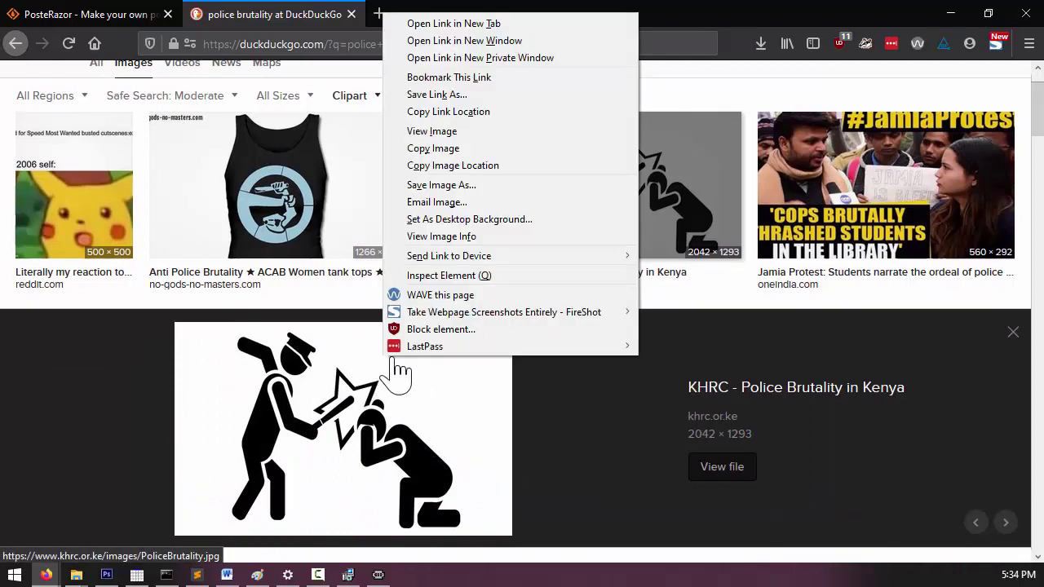
left_click(452, 149)
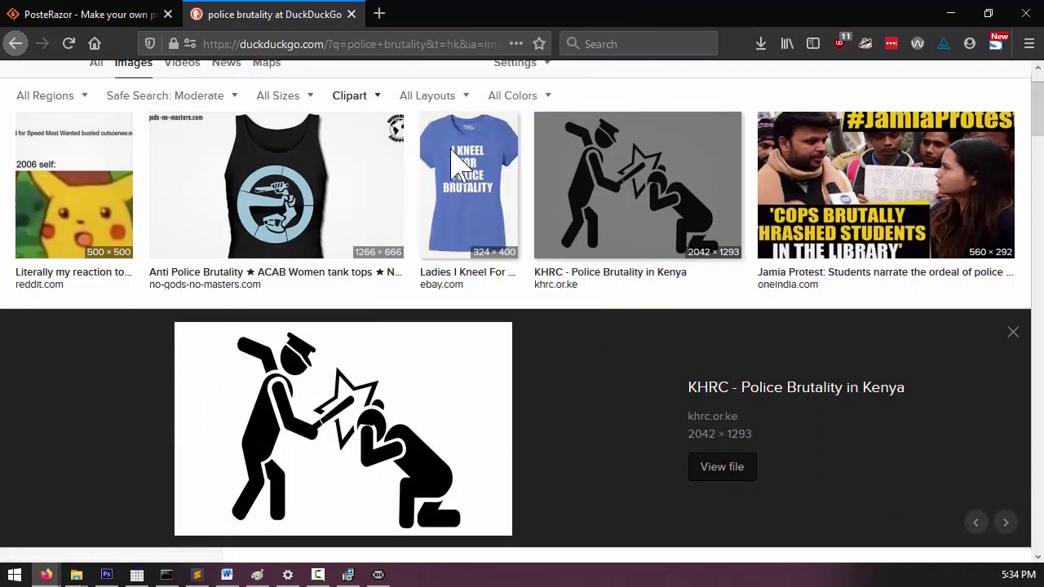
key("alt+Tab")
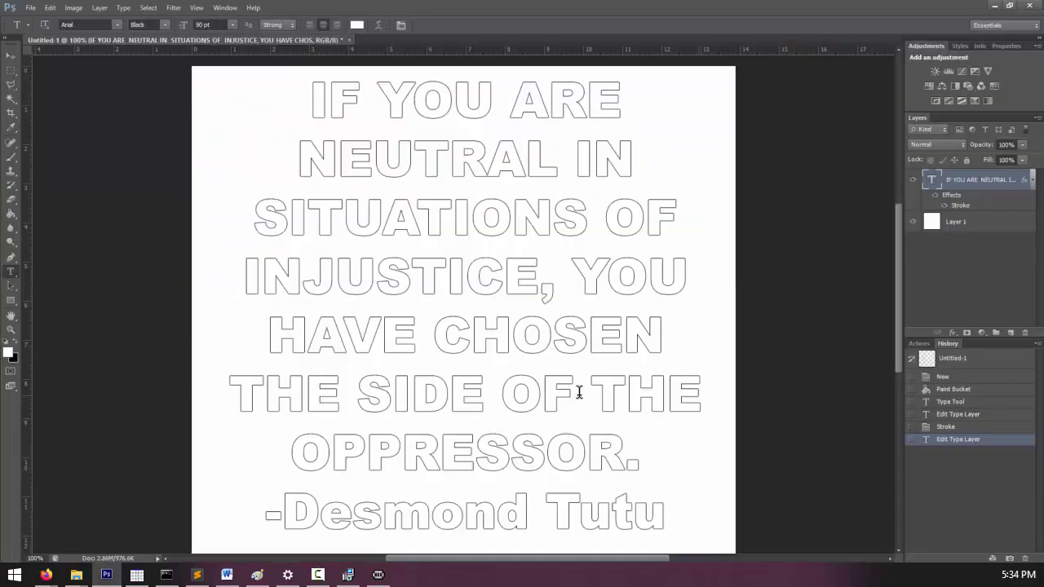
Step: Paste the KHRC pictogram, shrink it and place it between the quote's first line and -Desmond Tutu
key("ctrl+v")
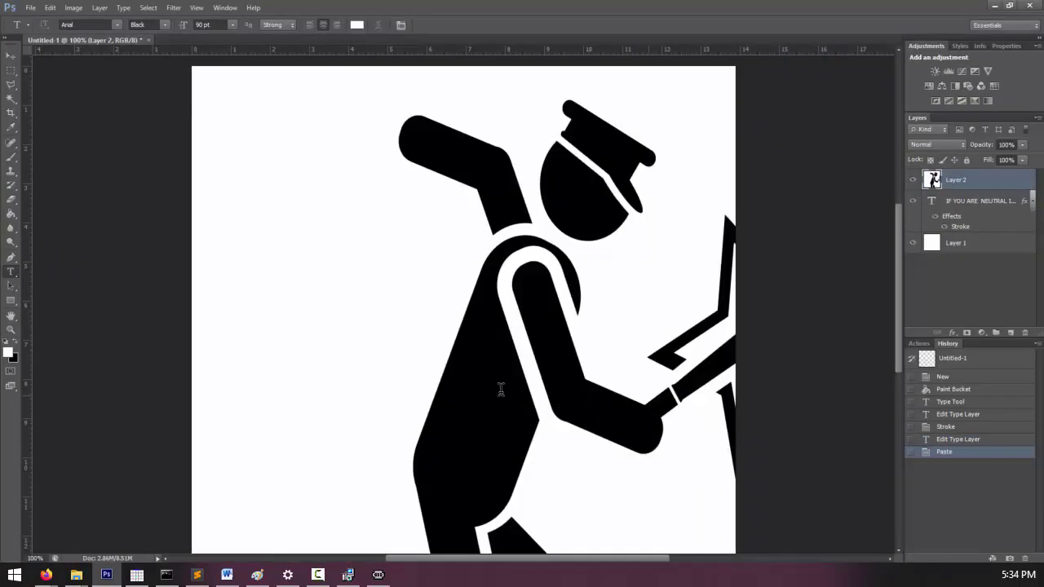
key("ctrl+t")
left_click_drag(193, 70, 279, 191)
left_click_drag(325, 229, 191, 183)
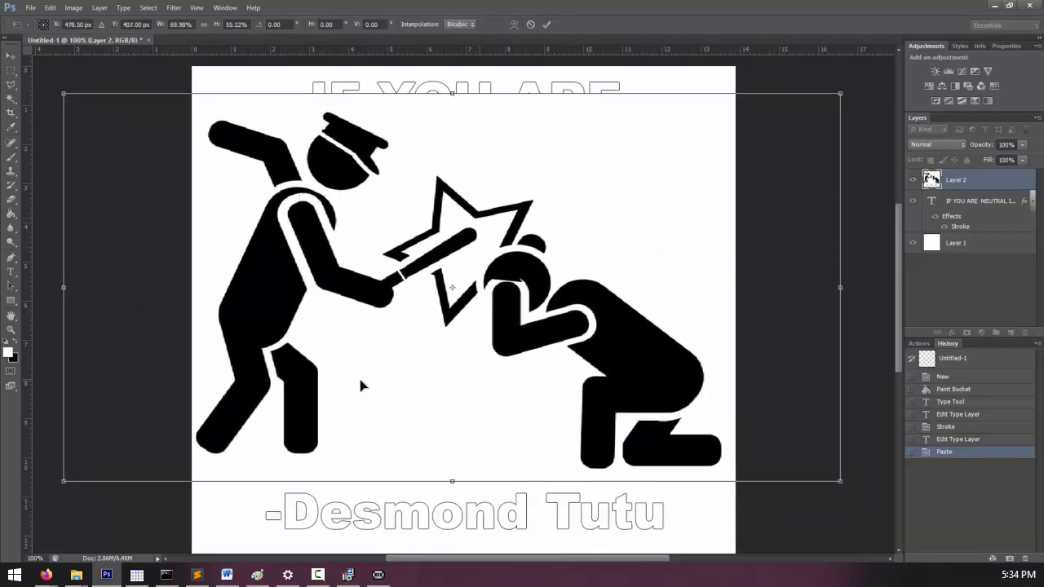
key("Return")
key("alt+Tab")
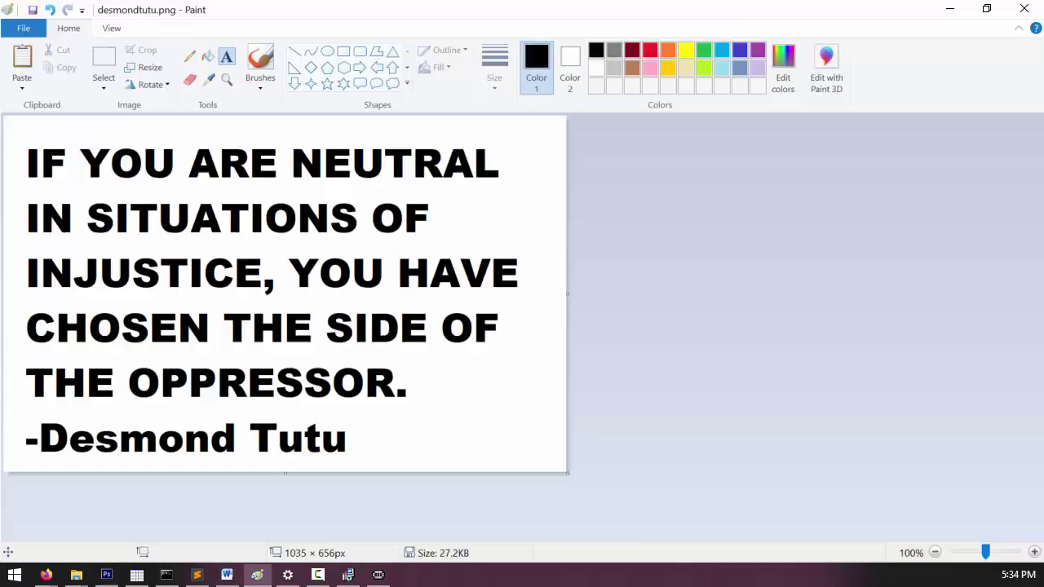
Step: Save desmondtutu.png again as a PNG on the Desktop, replacing the existing file
left_click(21, 29)
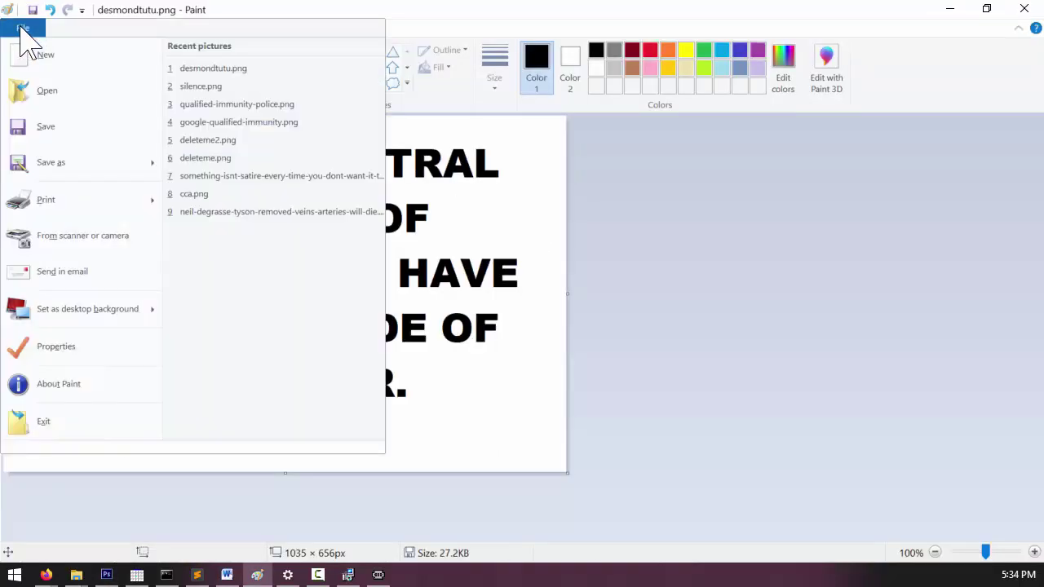
left_click(51, 163)
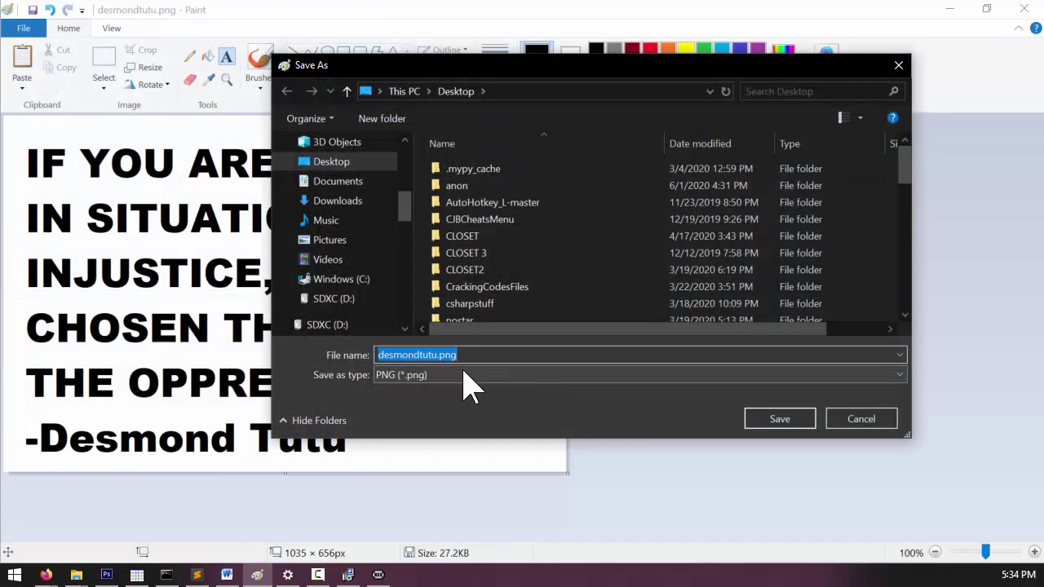
left_click_drag(375, 355, 477, 379)
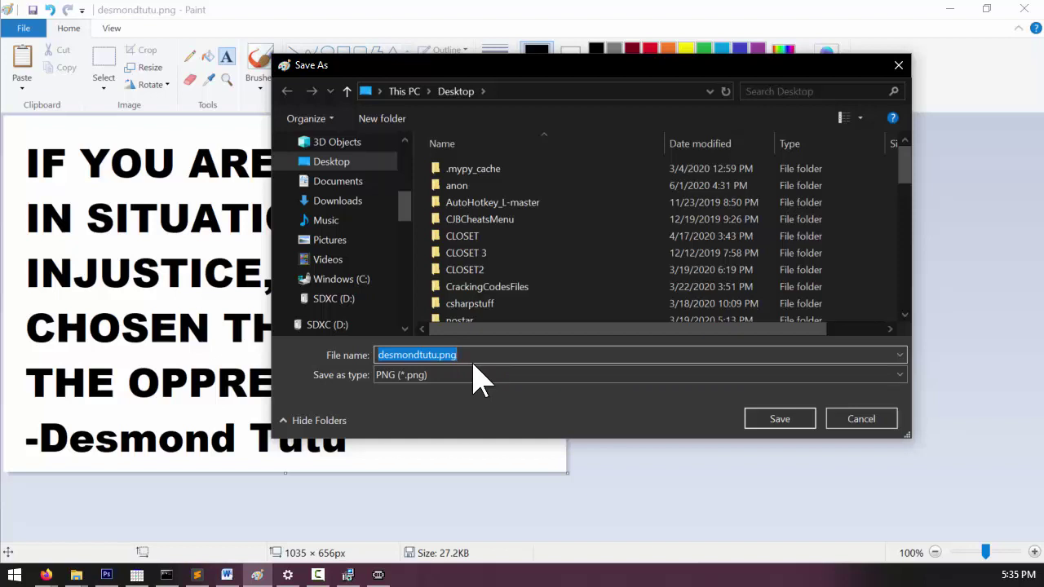
left_click(482, 377)
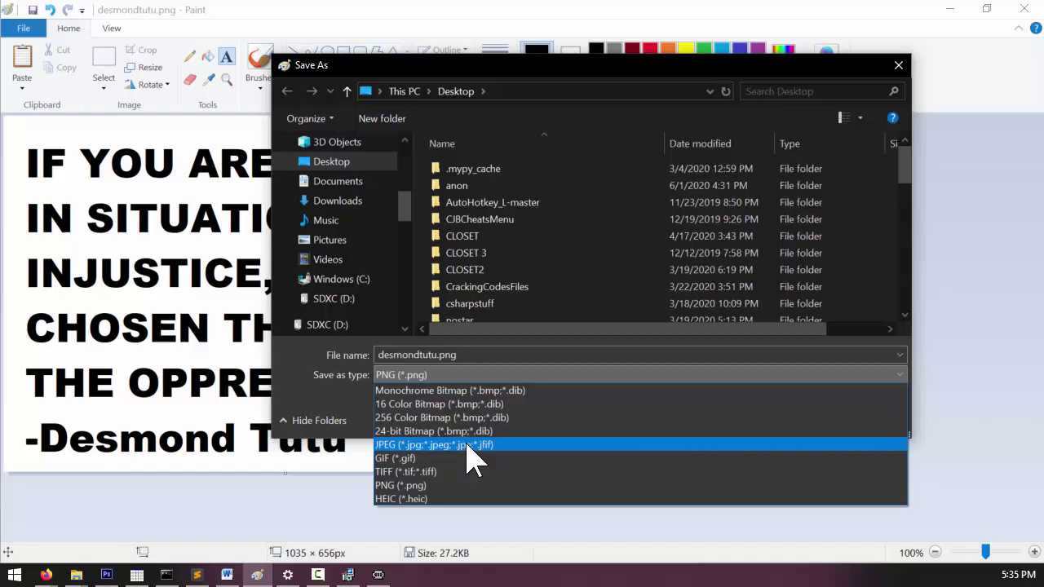
left_click(336, 408)
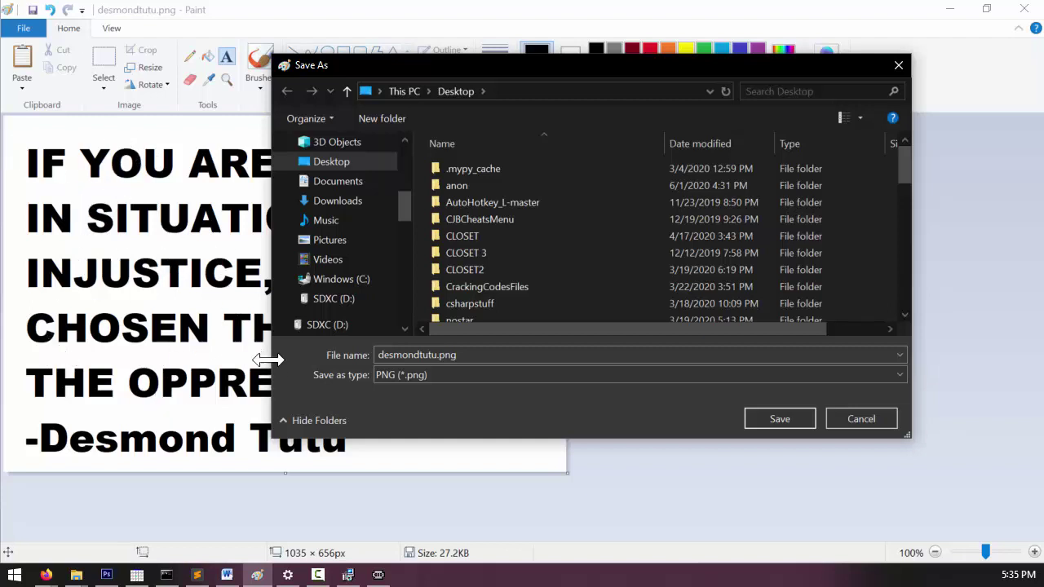
left_click(788, 422)
left_click(571, 293)
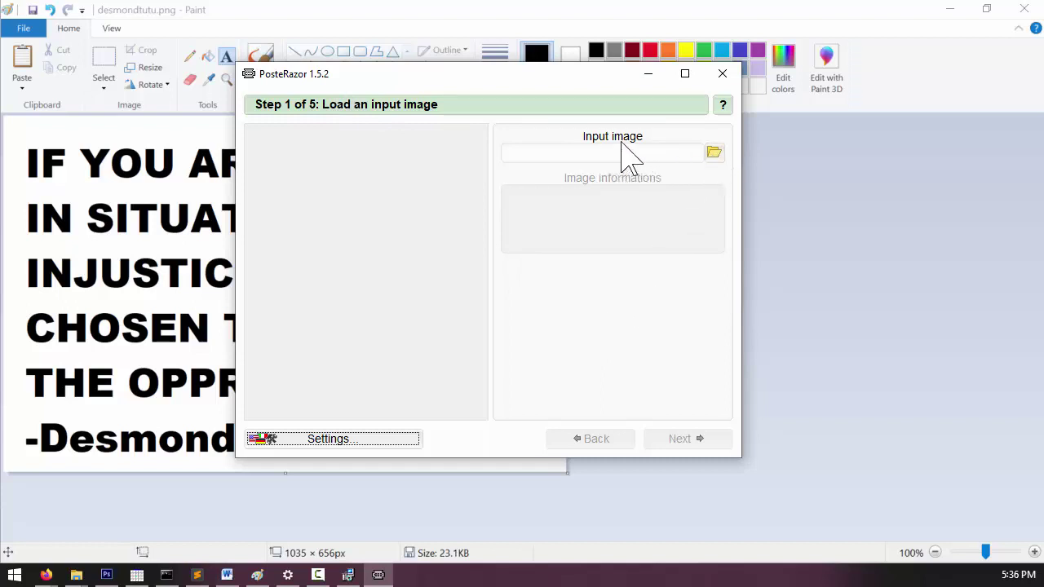
Step: Load desmondtutu.png (1035 x 656 pixels) as PosteRazor's input image and advance to paper format
left_click(712, 154)
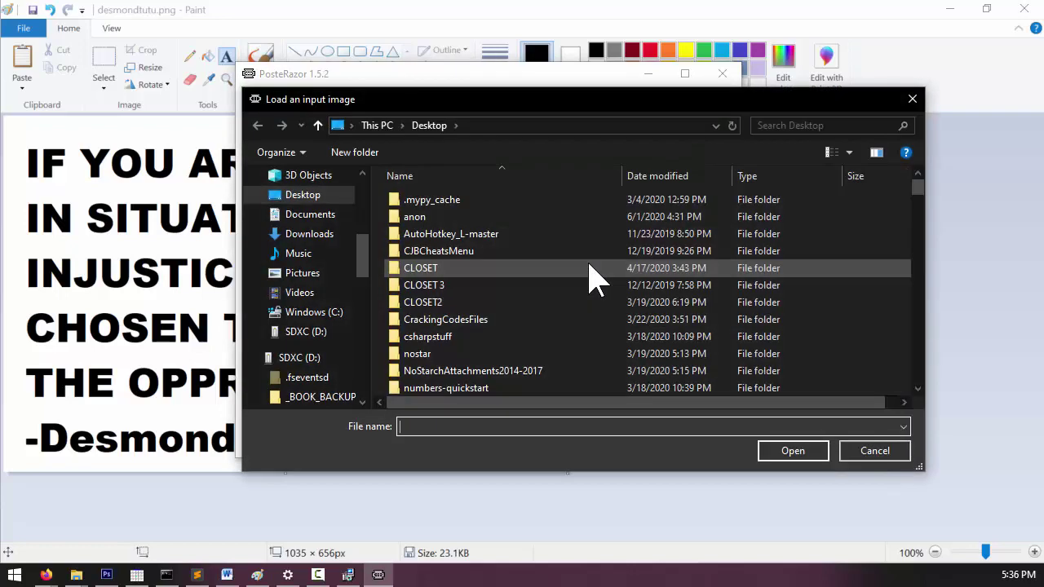
type("desmond")
key("Down")
key("Down")
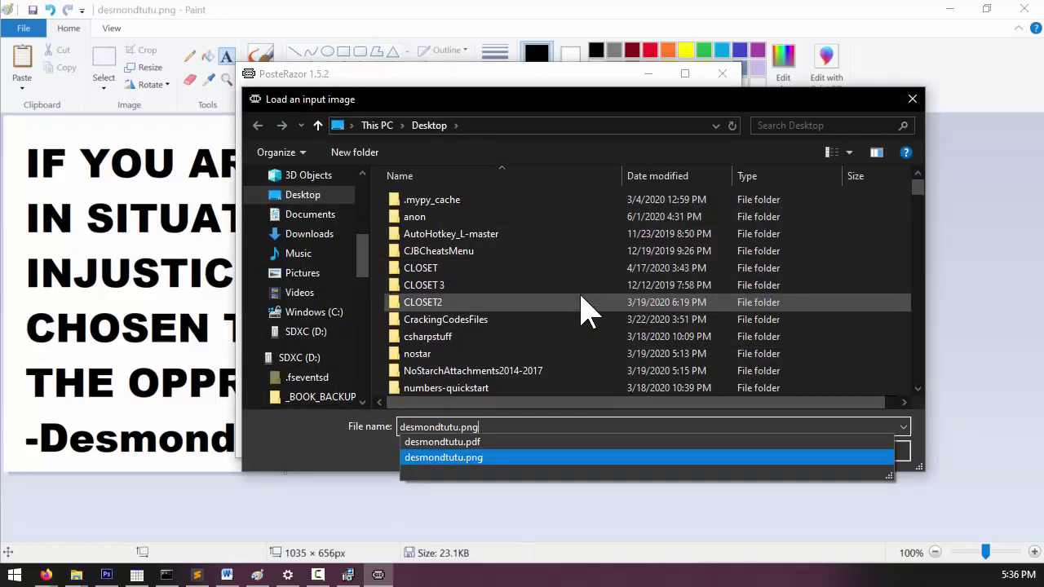
key("Return")
key("Return")
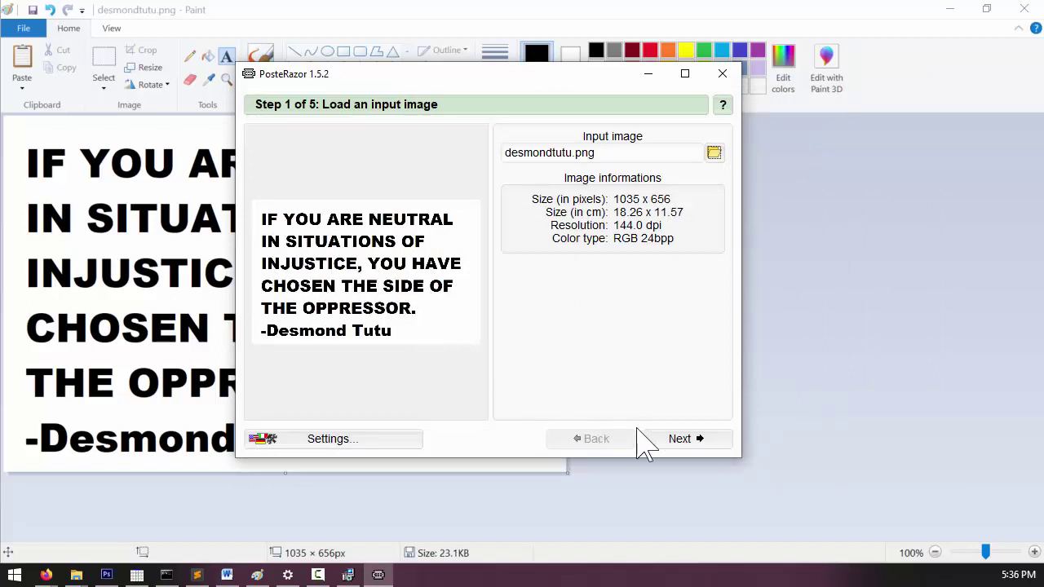
left_click(684, 440)
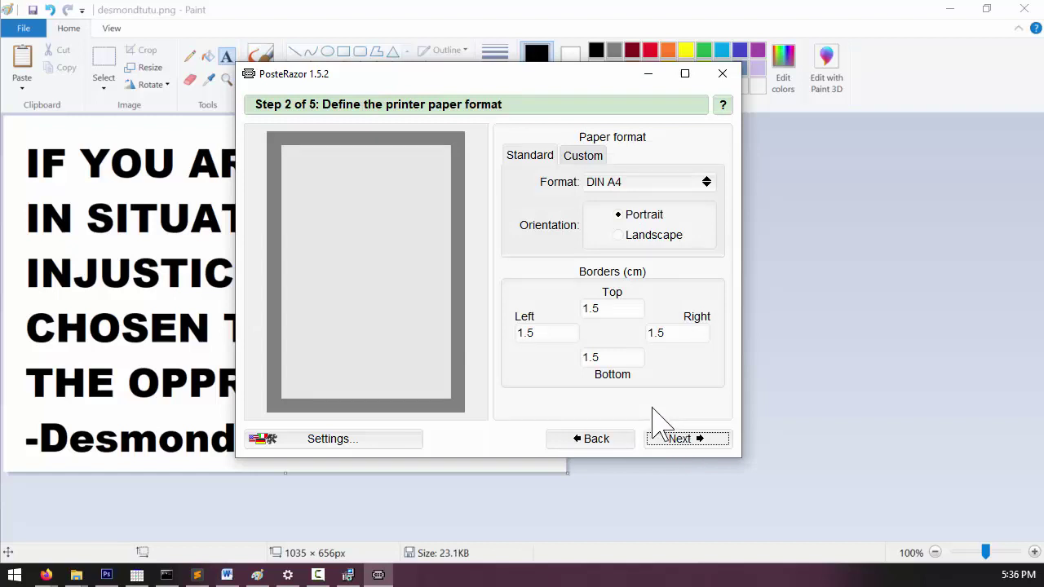
Step: Keep DIN A4 portrait paper and the 1 cm tile overlap, advancing to the poster size step
left_click(622, 236)
left_click(619, 214)
left_click(622, 236)
left_click(620, 214)
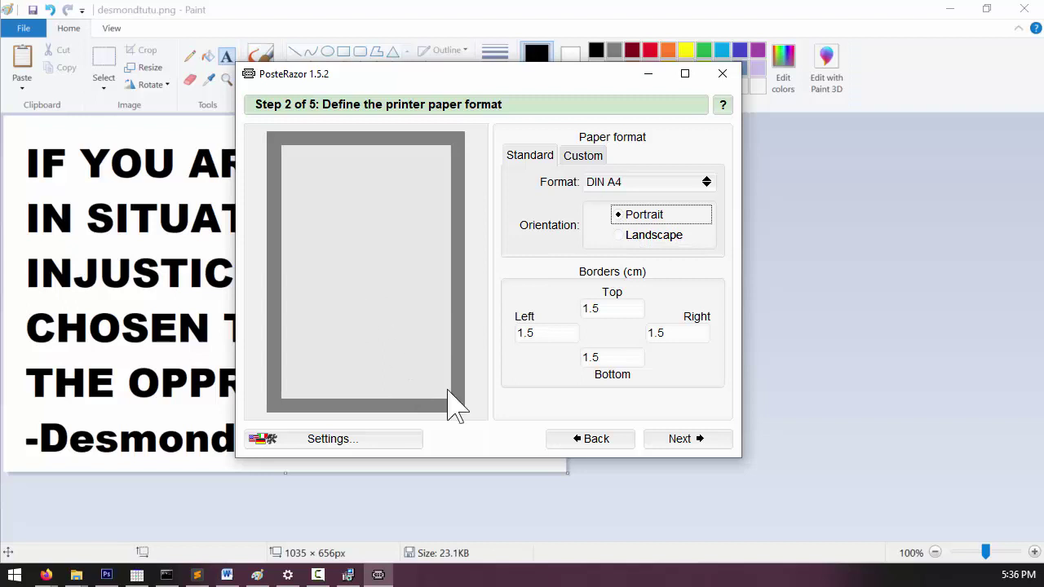
left_click(685, 444)
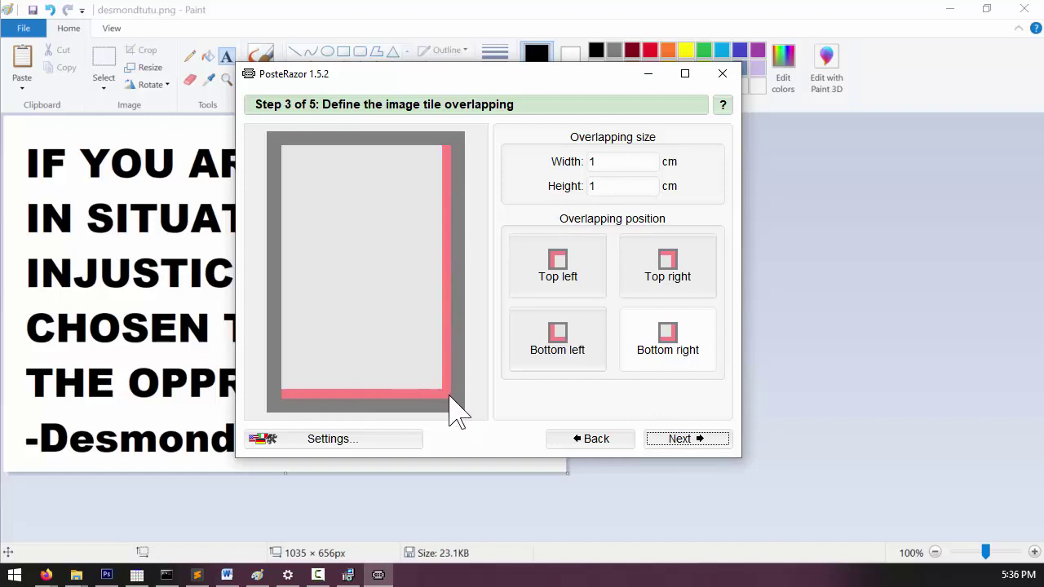
left_click(681, 445)
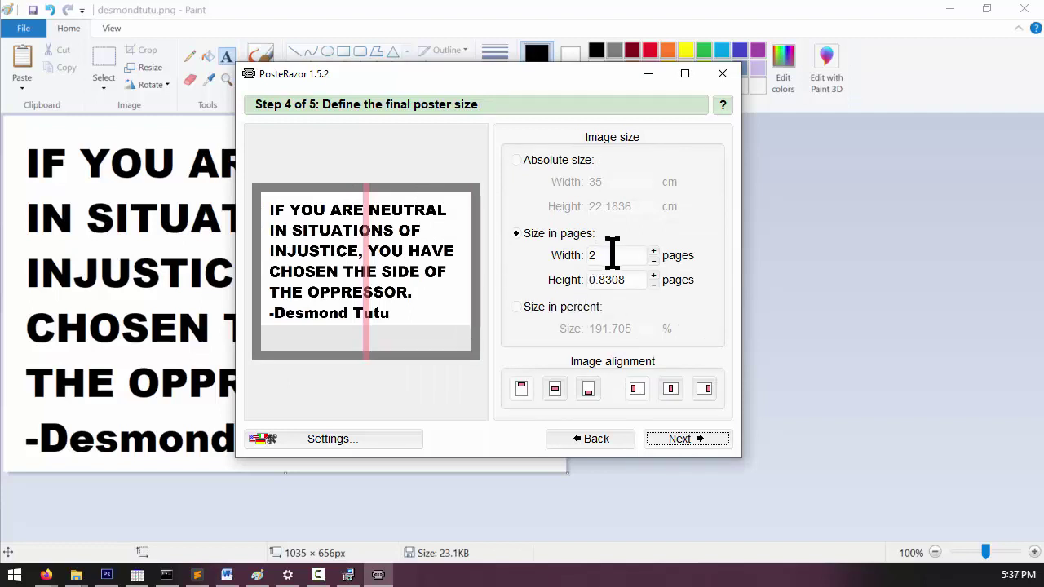
Step: Make the poster 3 pages wide (1.2435 high), centred both ways, then go to saving
left_click_drag(611, 255, 590, 252)
type("4")
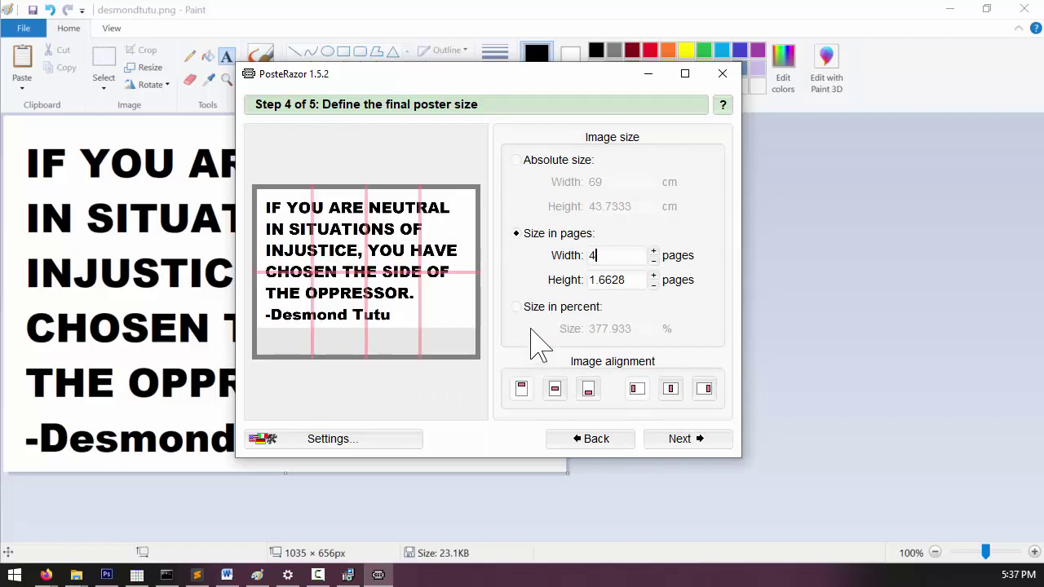
left_click(555, 390)
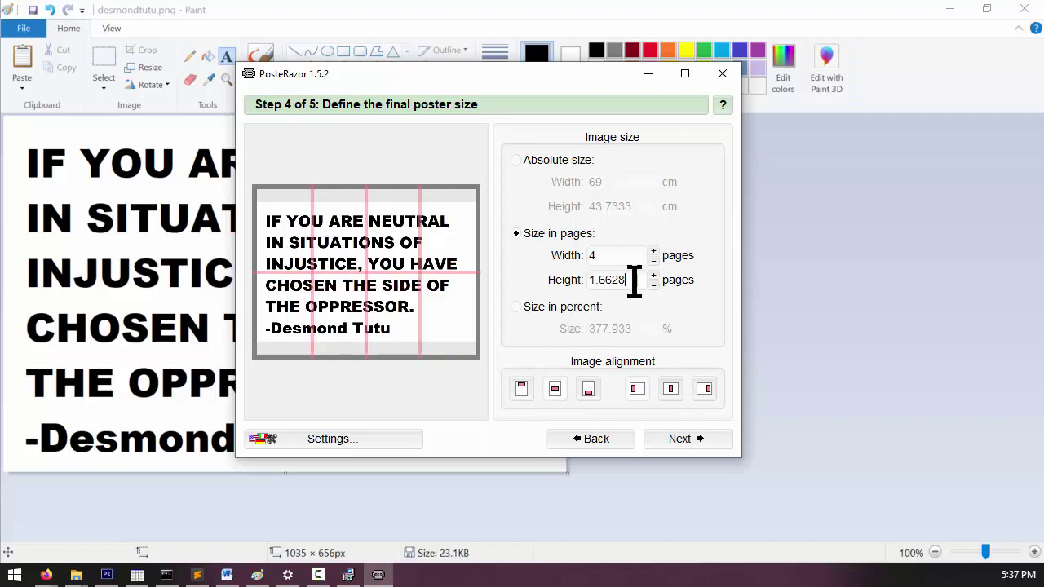
left_click_drag(633, 281, 528, 292)
type("3")
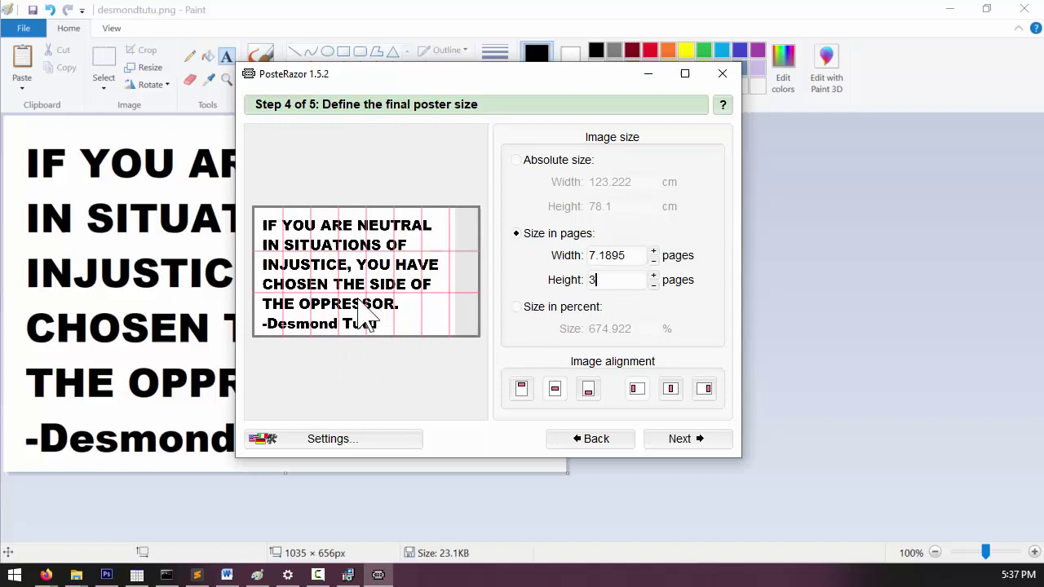
left_click(670, 389)
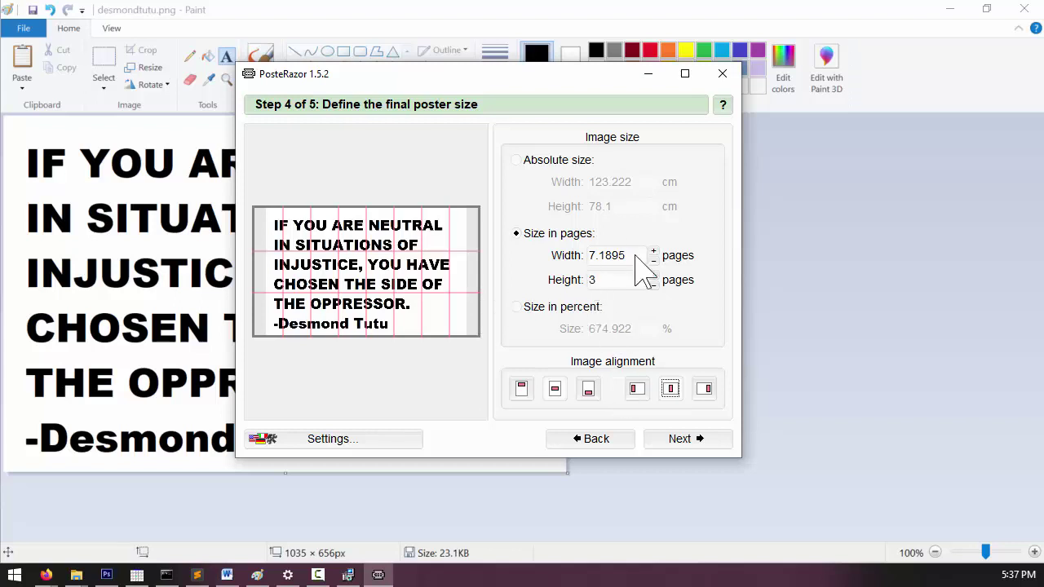
left_click_drag(640, 255, 462, 277)
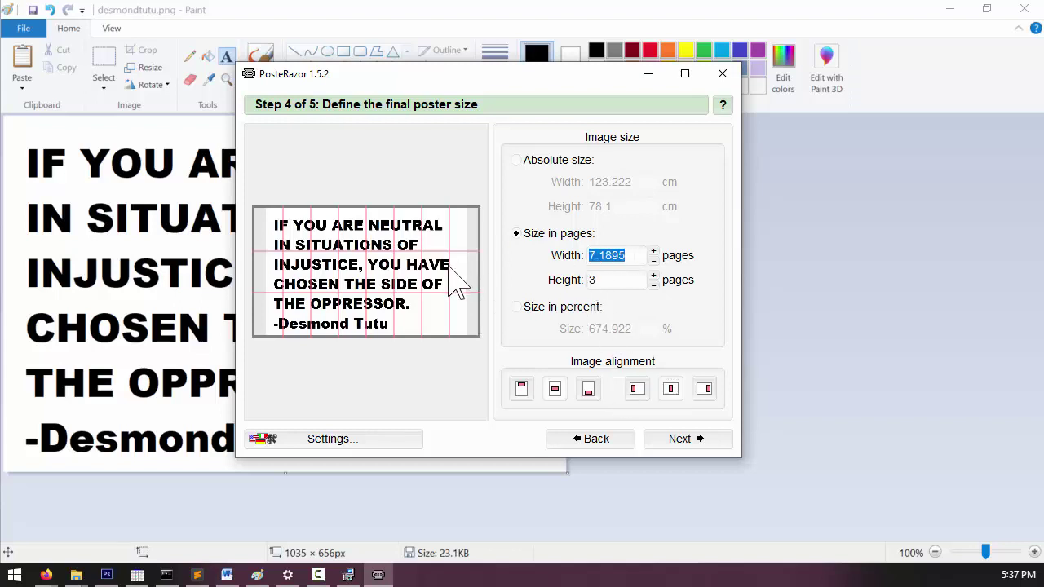
type("3")
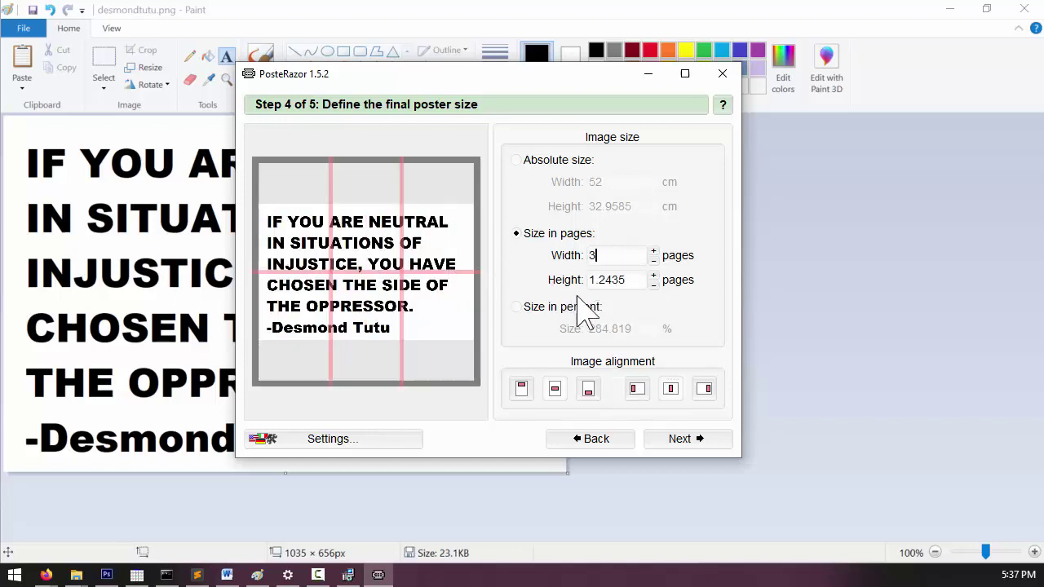
left_click(680, 442)
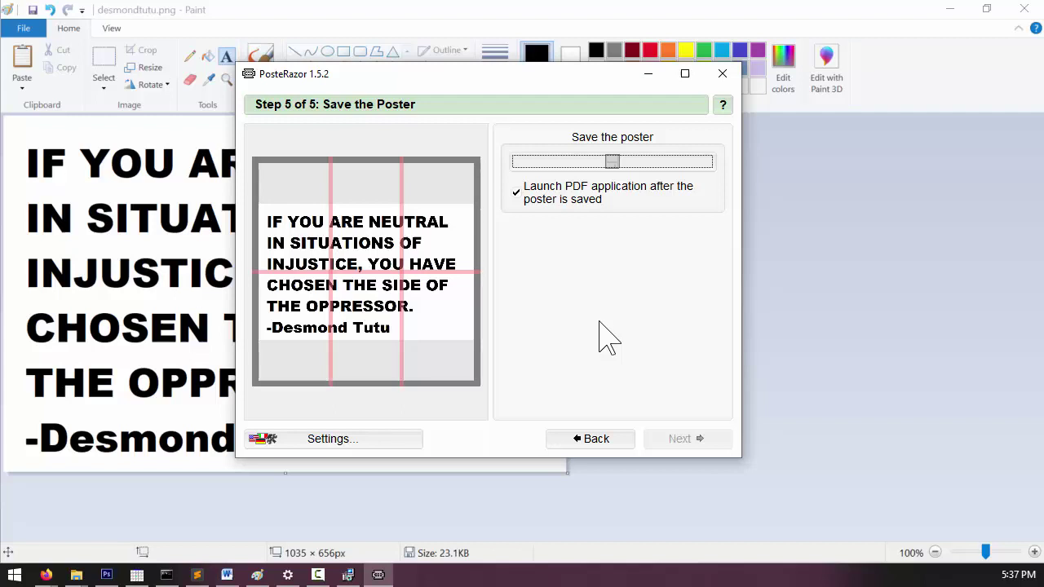
Step: Save the poster as desmondtutu.pdf on the Desktop
left_click(617, 161)
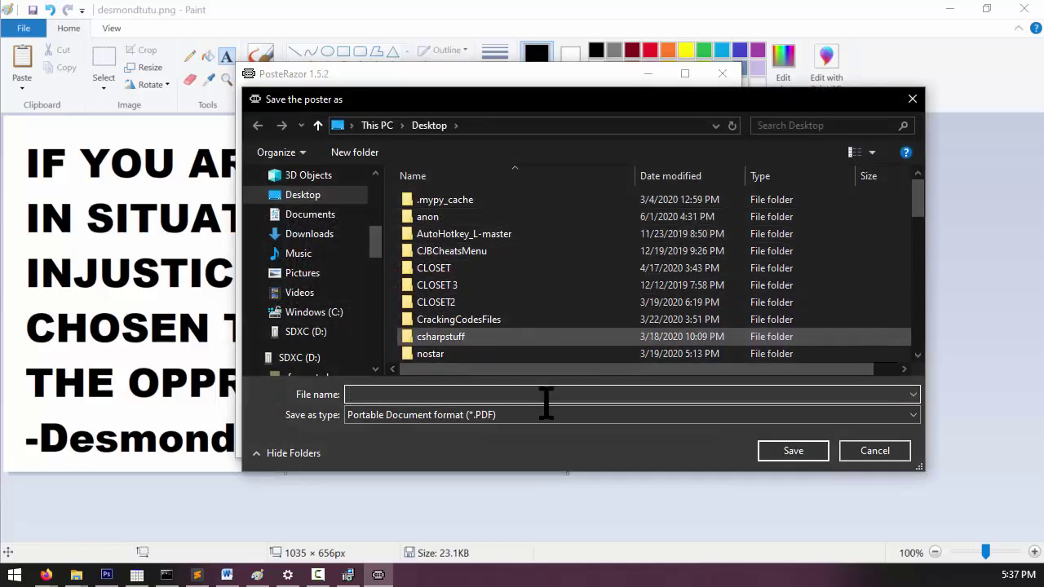
type("desmond")
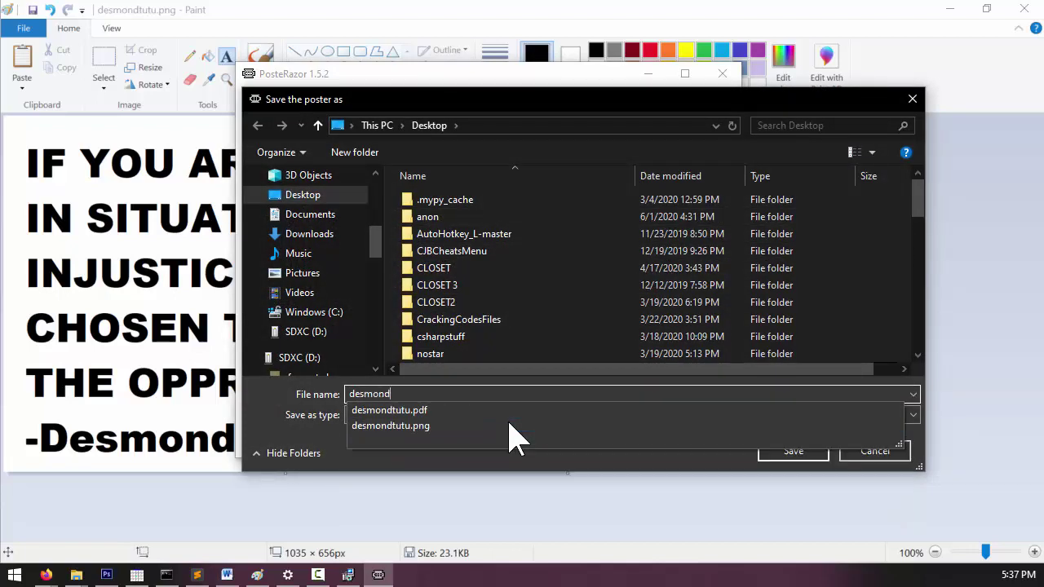
type("tutu.pdf")
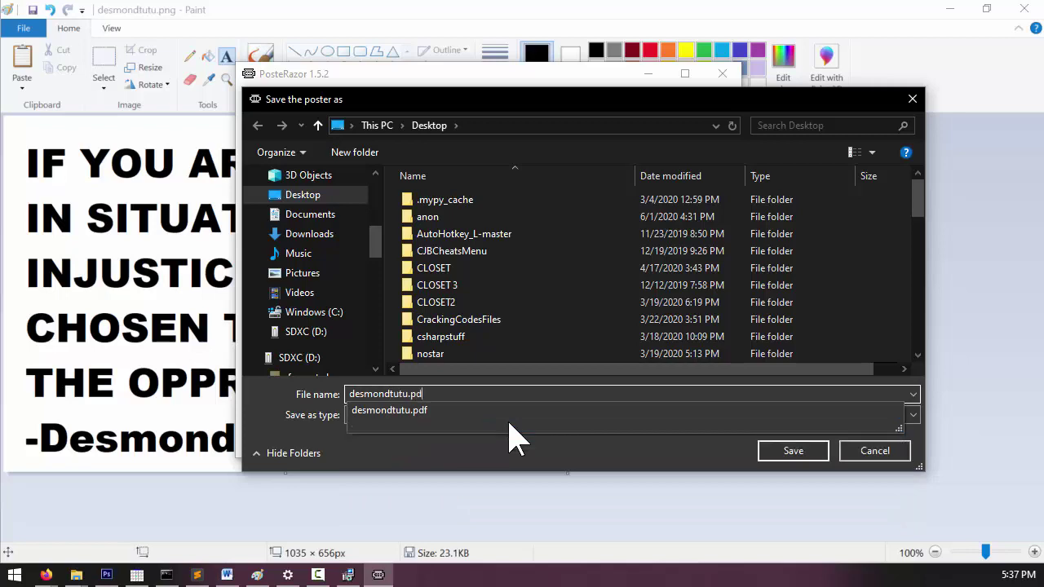
left_click(784, 454)
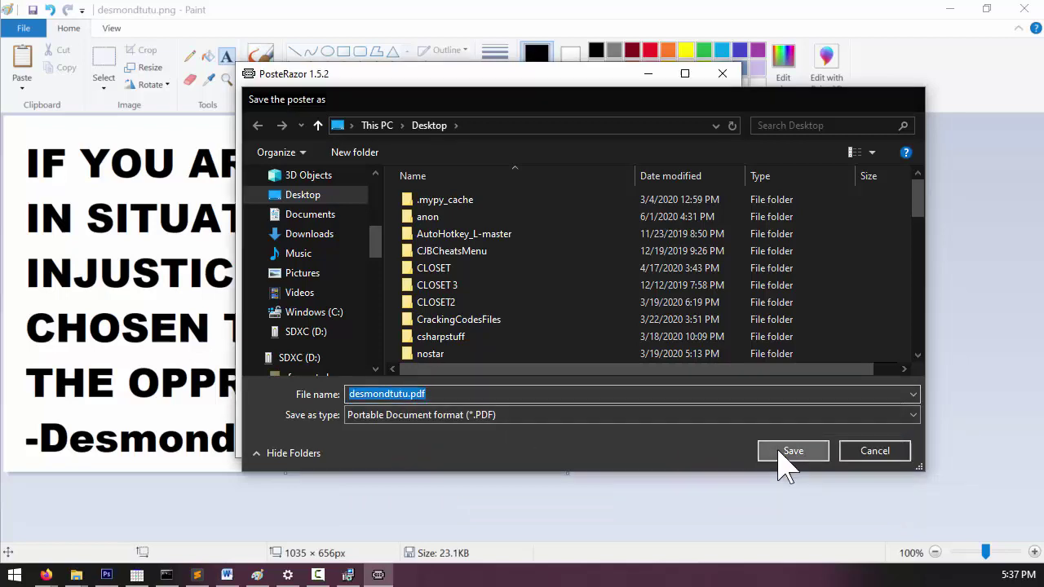
left_click(720, 454)
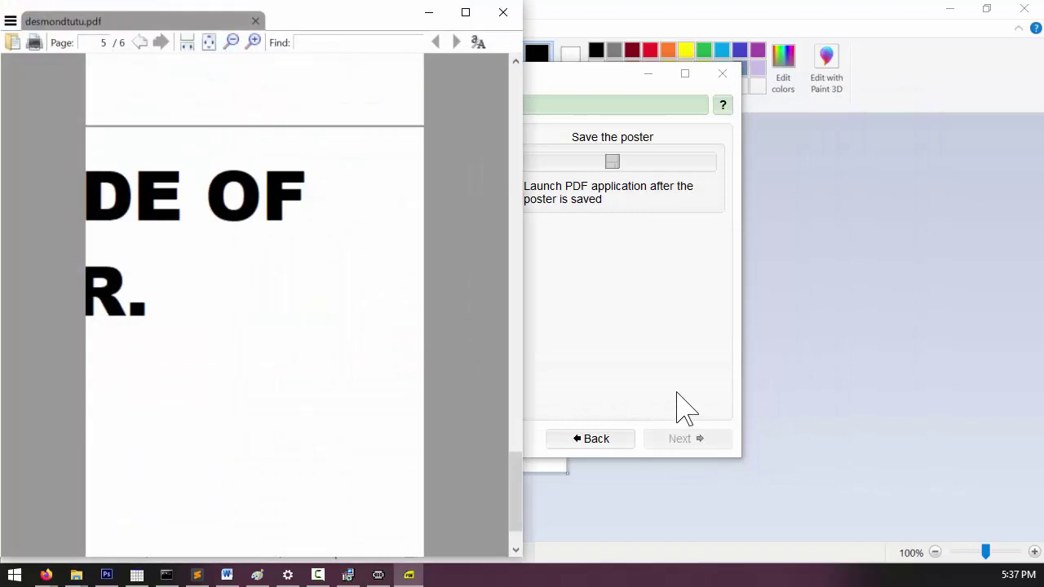
left_click_drag(521, 522, 536, 135)
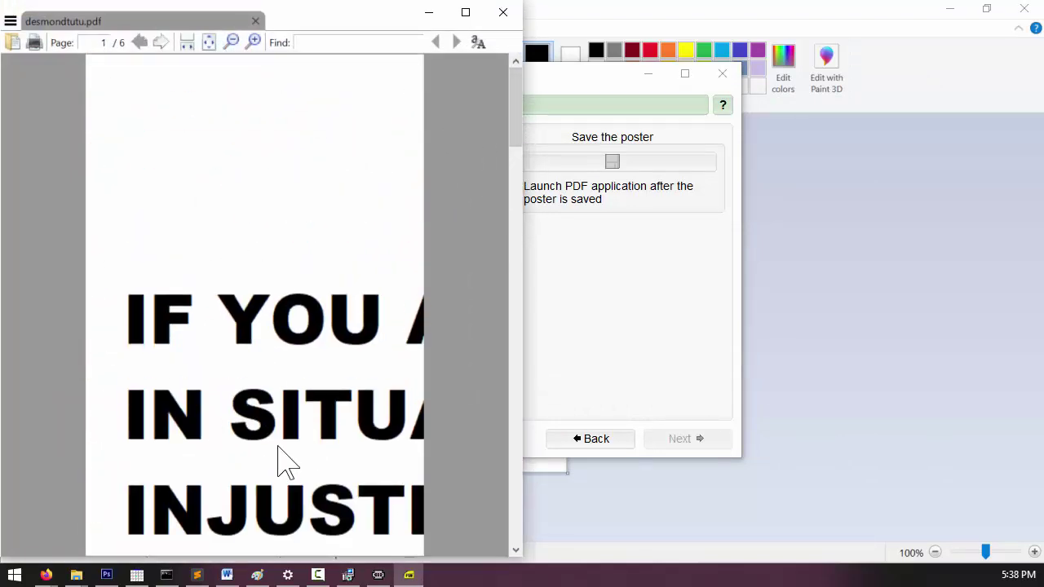
left_click_drag(522, 127, 517, 77)
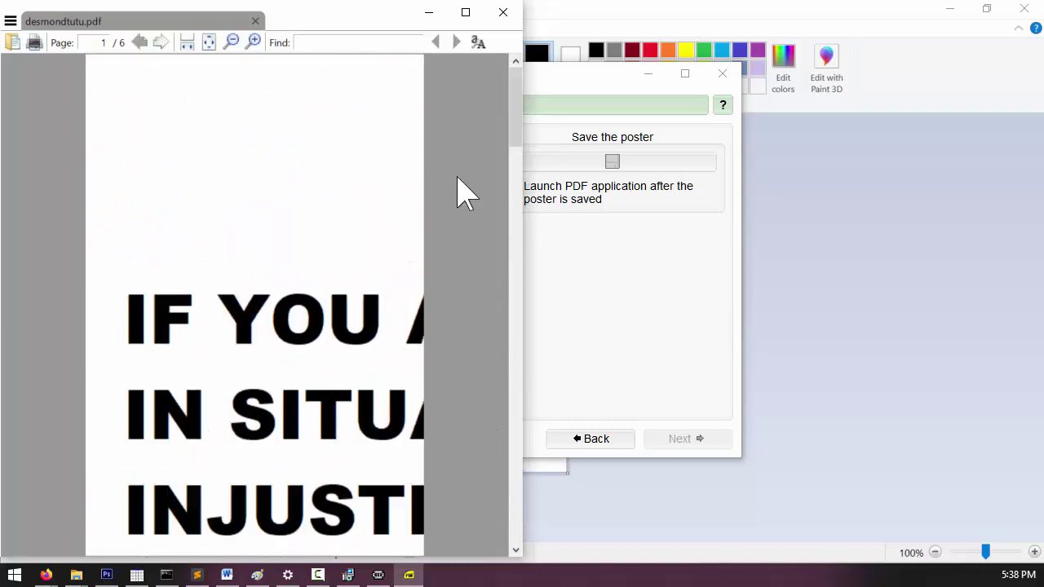